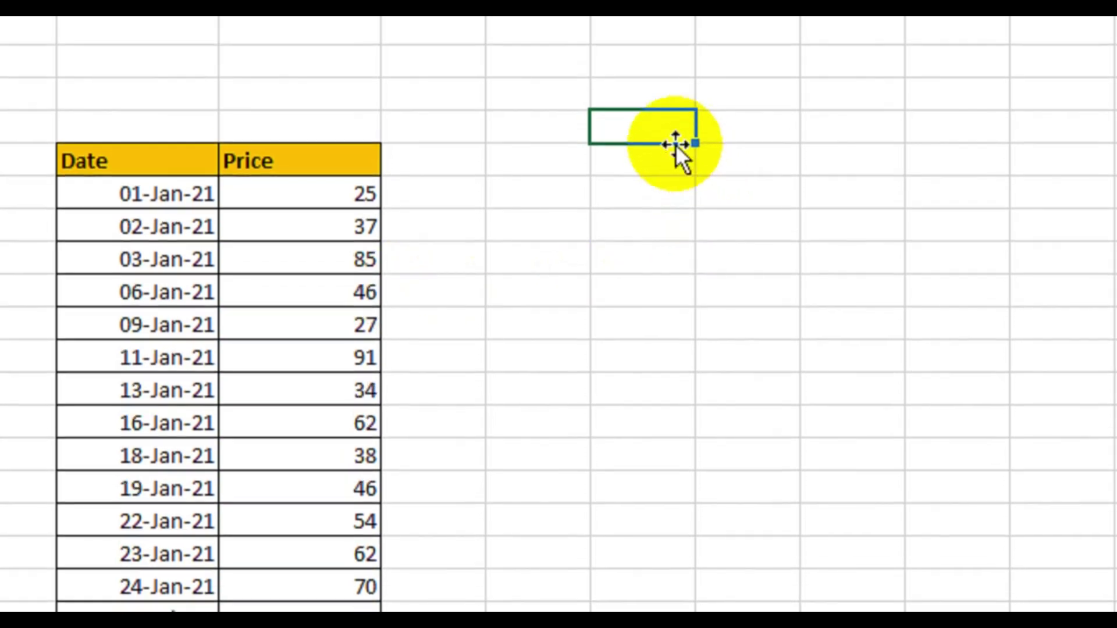
# List the months Jan to Dec in F2:F13 and number them 1 to 12 in G2:G13 by filling each series
pyautogui.click(648, 134)
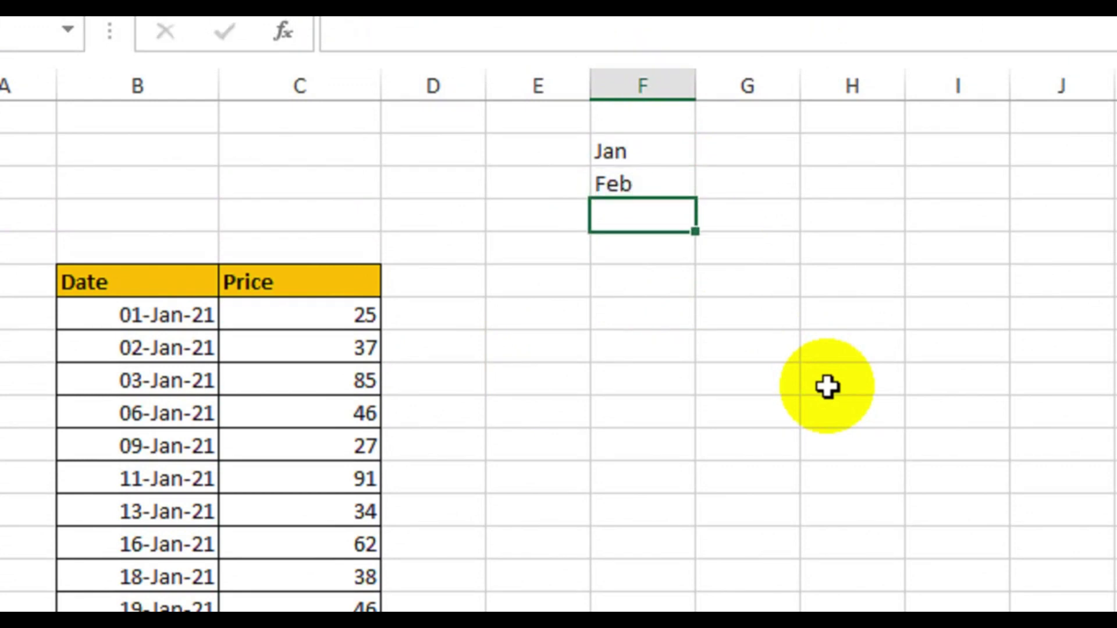
pyautogui.click(666, 165)
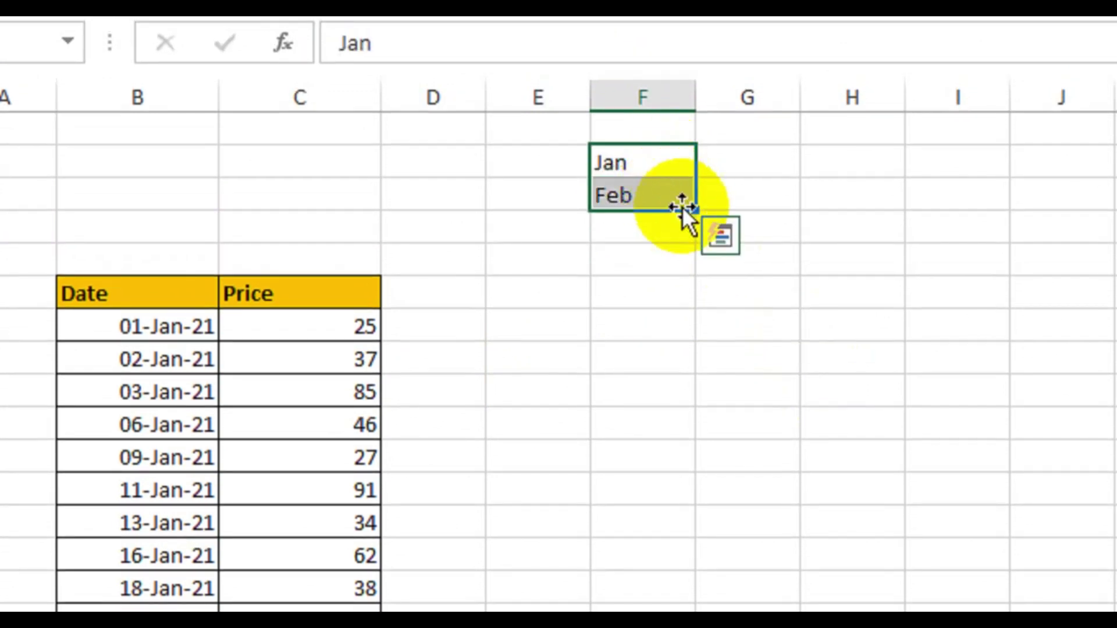
pyautogui.moveTo(693, 216); pyautogui.dragTo(666, 543)
pyautogui.moveTo(665, 405); pyautogui.dragTo(665, 408)
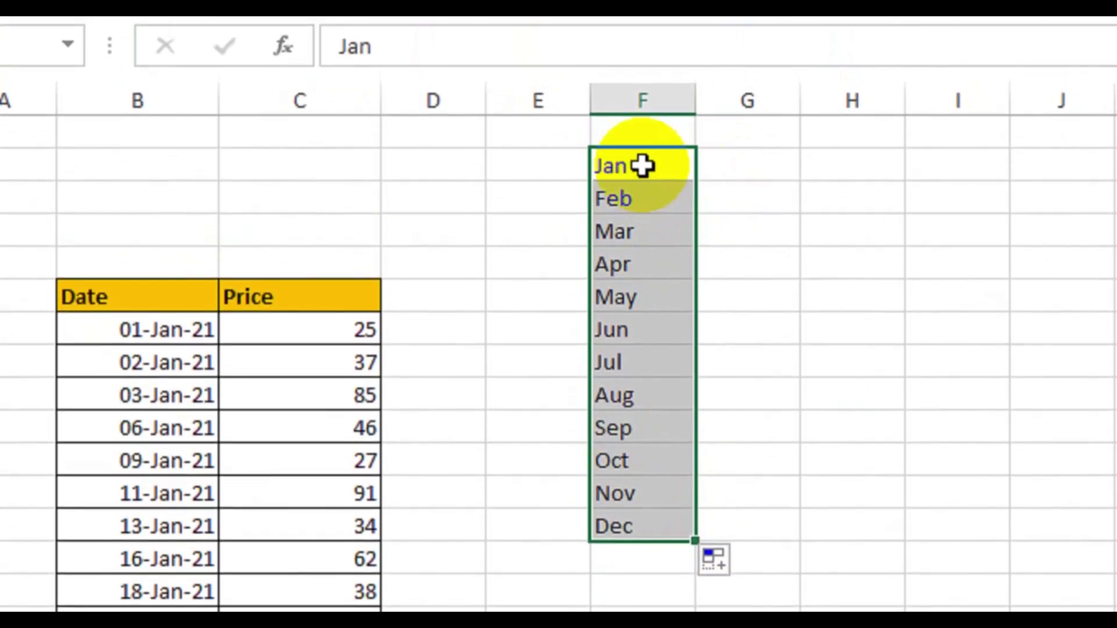
pyautogui.click(721, 159)
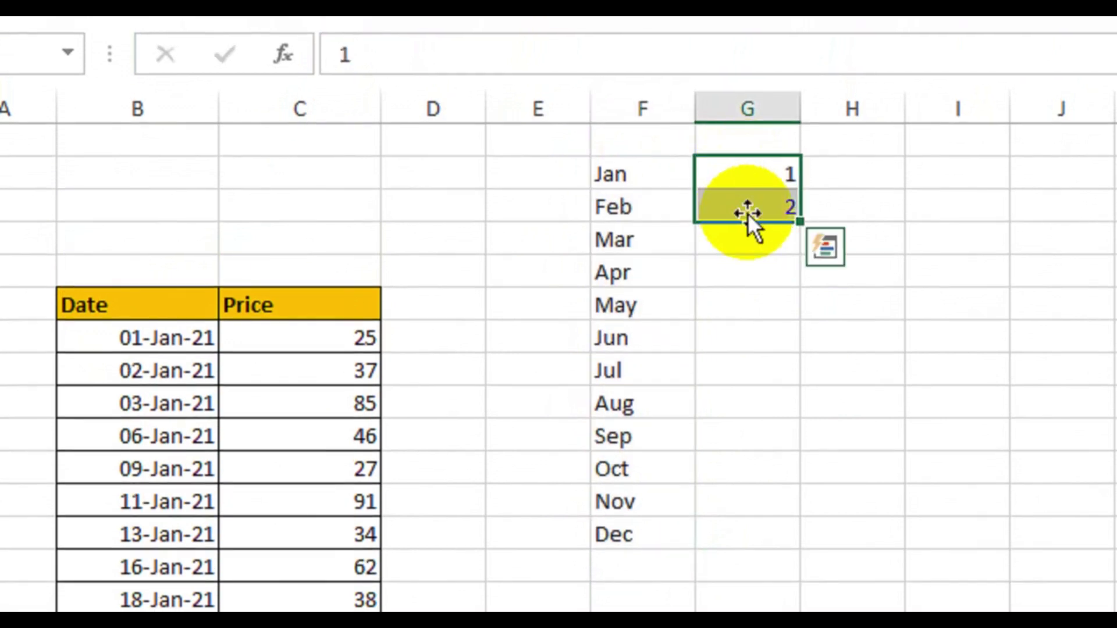
pyautogui.moveTo(800, 231); pyautogui.dragTo(757, 538)
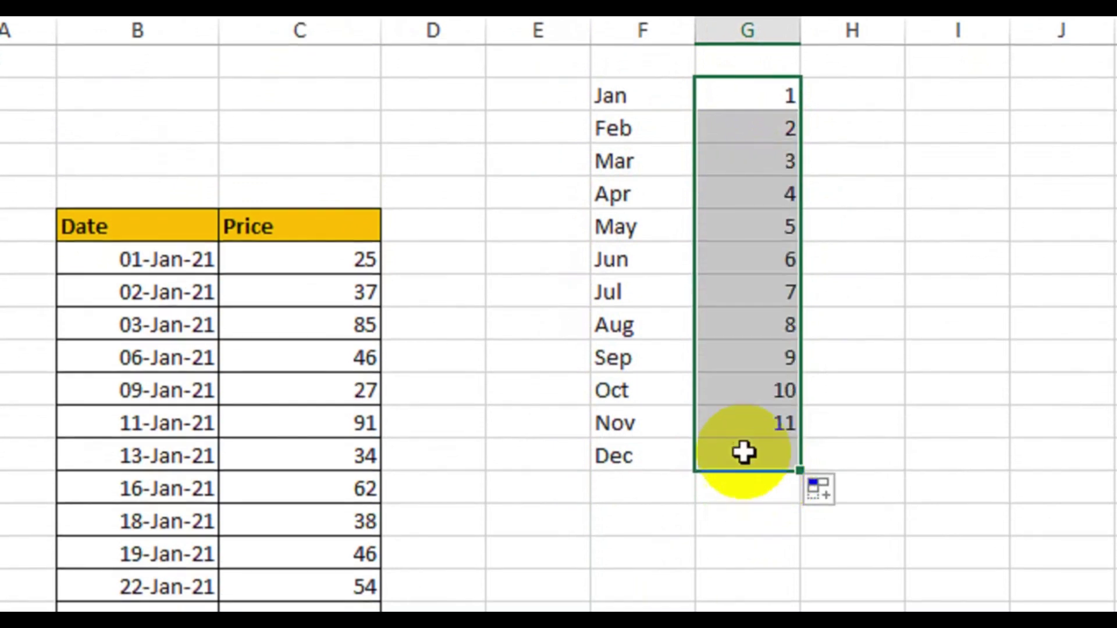
pyautogui.moveTo(611, 99); pyautogui.dragTo(740, 473)
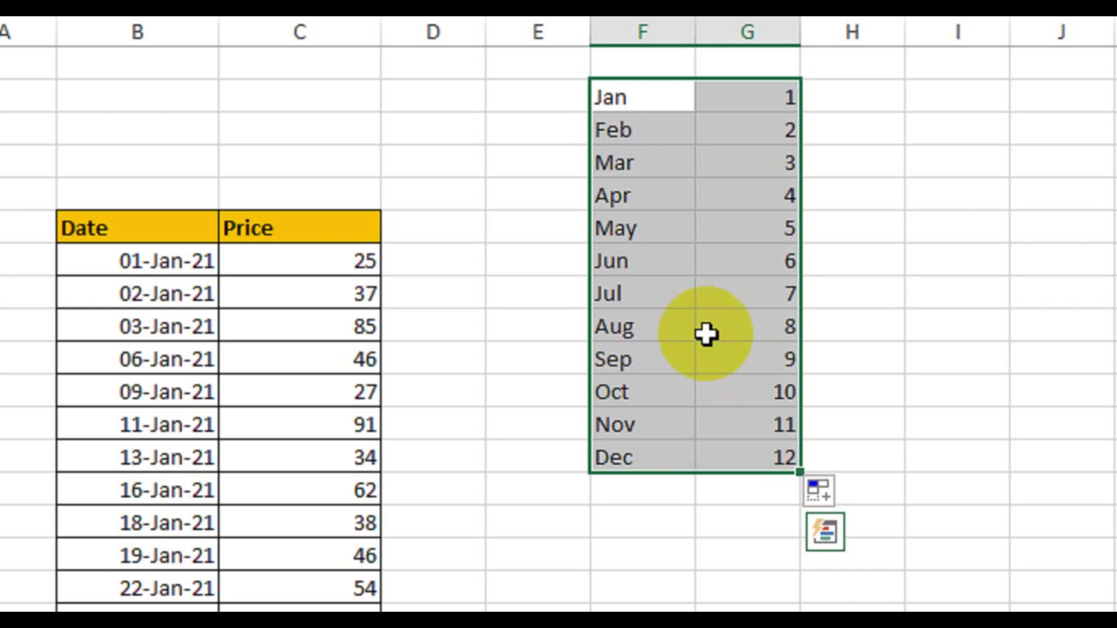
pyautogui.click(646, 105)
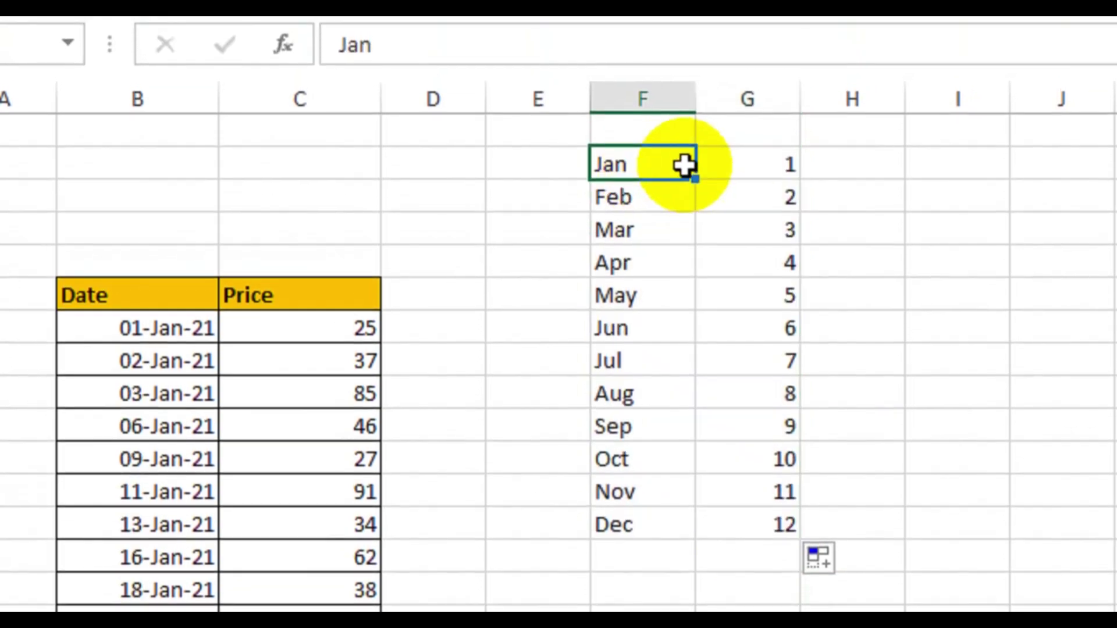
pyautogui.moveTo(647, 161); pyautogui.dragTo(646, 521)
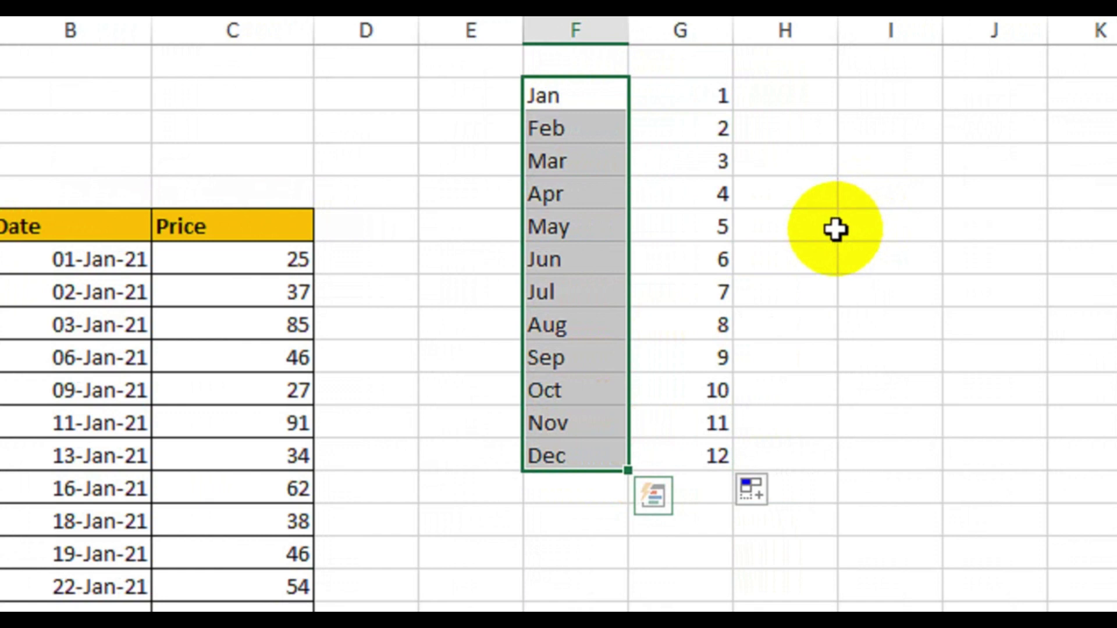
pyautogui.click(589, 92)
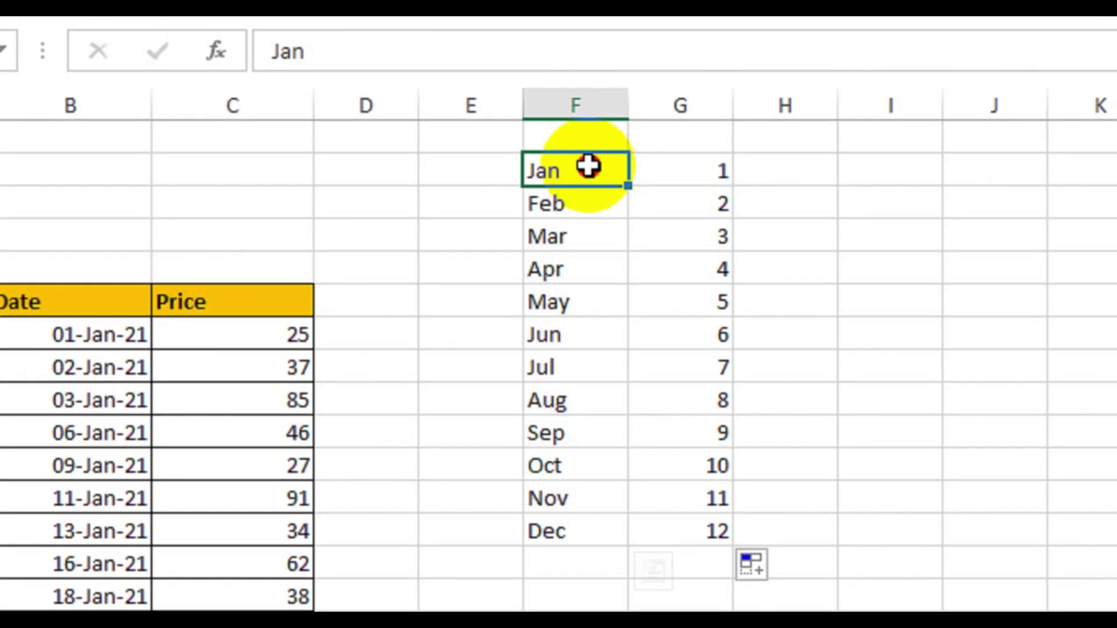
pyautogui.moveTo(589, 167); pyautogui.dragTo(698, 230)
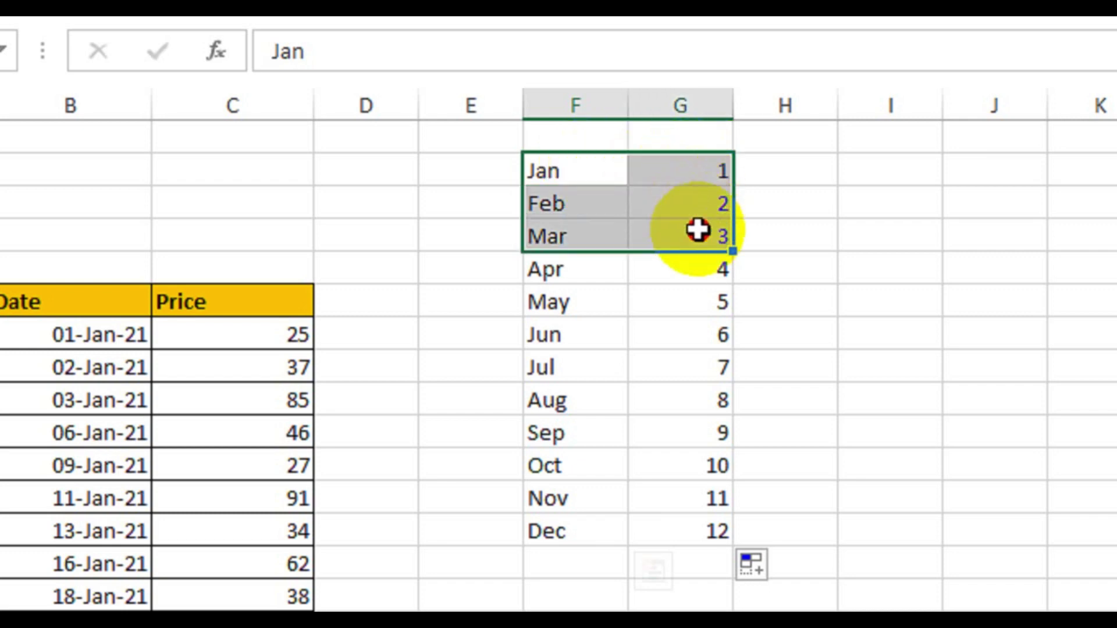
pyautogui.moveTo(591, 269); pyautogui.dragTo(654, 274)
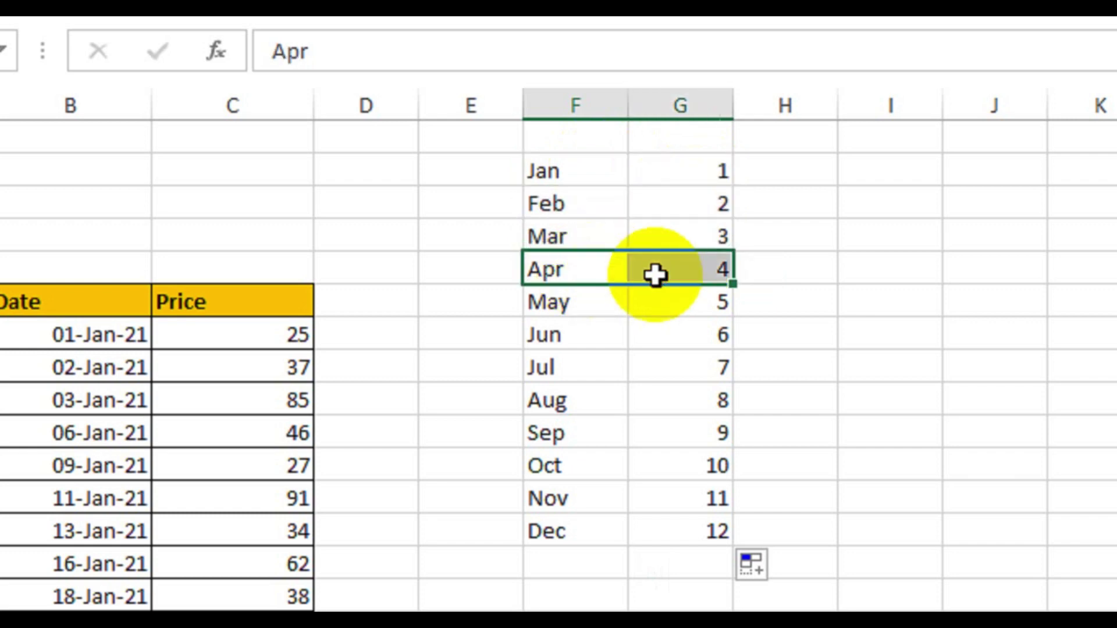
# Shade the Jan to Mar rows of the month list grey and the Apr to Jun rows light blue
pyautogui.moveTo(568, 175); pyautogui.dragTo(698, 236)
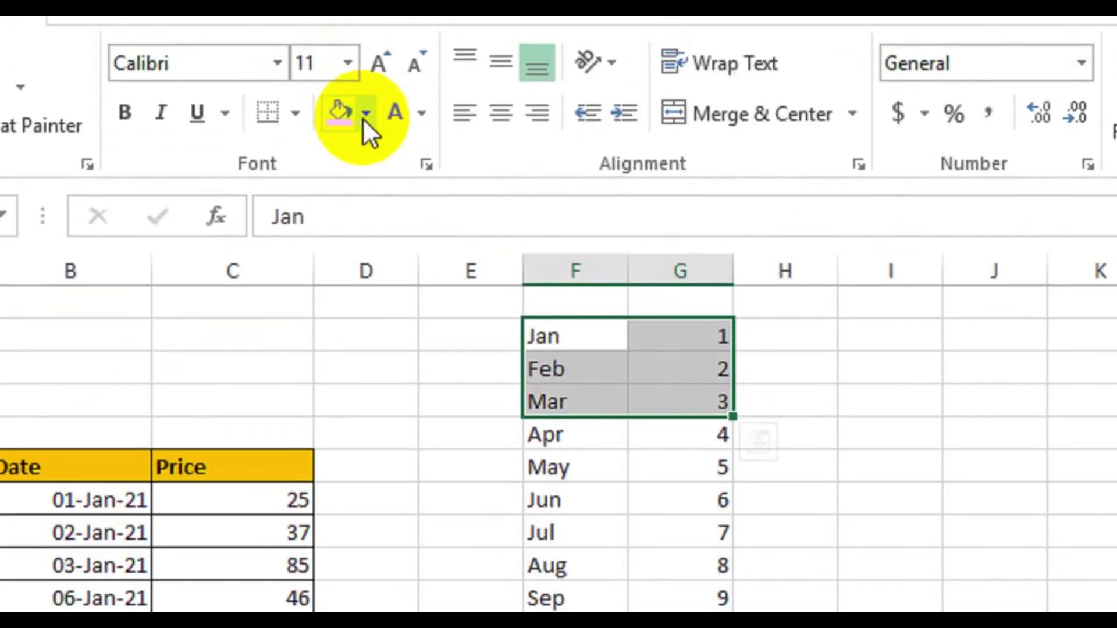
pyautogui.click(364, 138)
pyautogui.click(399, 256)
pyautogui.moveTo(576, 460); pyautogui.dragTo(674, 517)
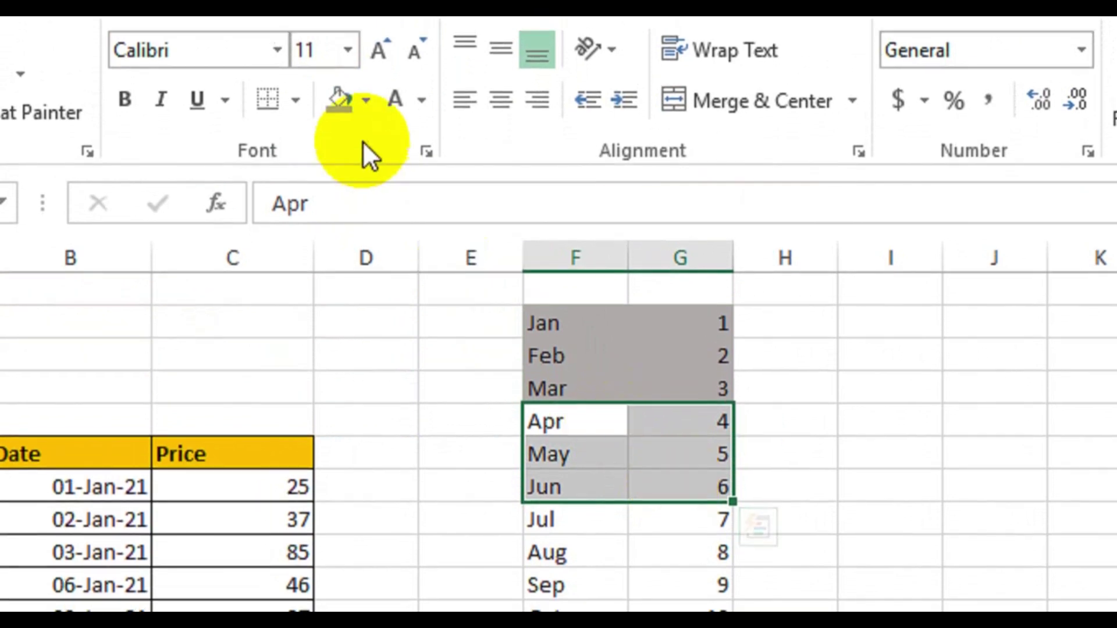
pyautogui.click(366, 88)
pyautogui.click(438, 285)
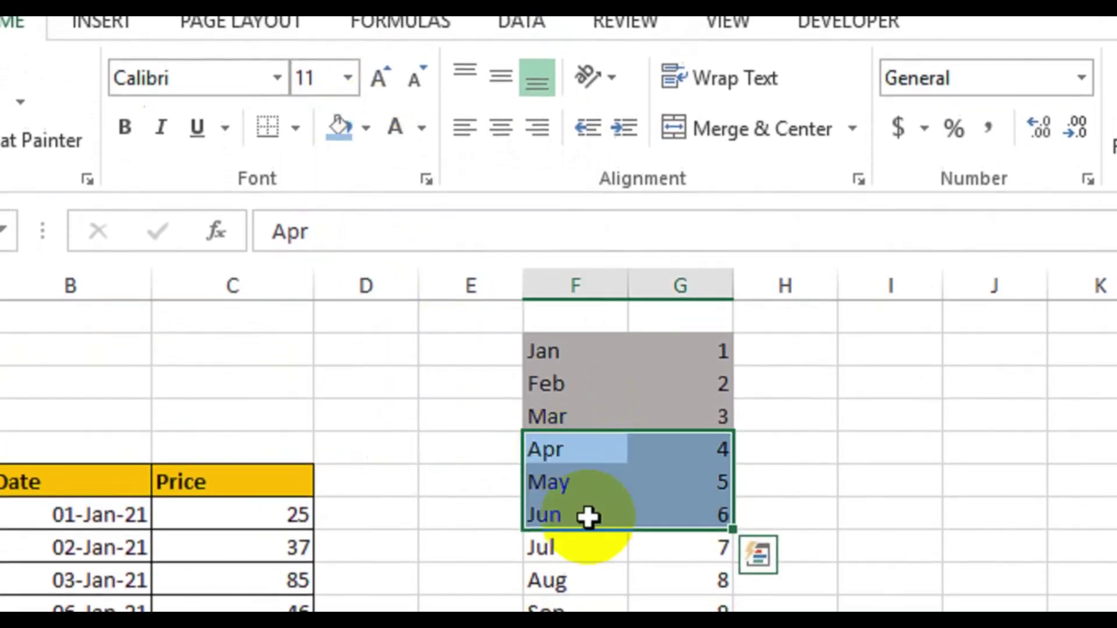
# Shade the Jul to Sep rows of the month list light orange and the Oct to Dec rows light gold
pyautogui.moveTo(589, 567); pyautogui.dragTo(693, 621)
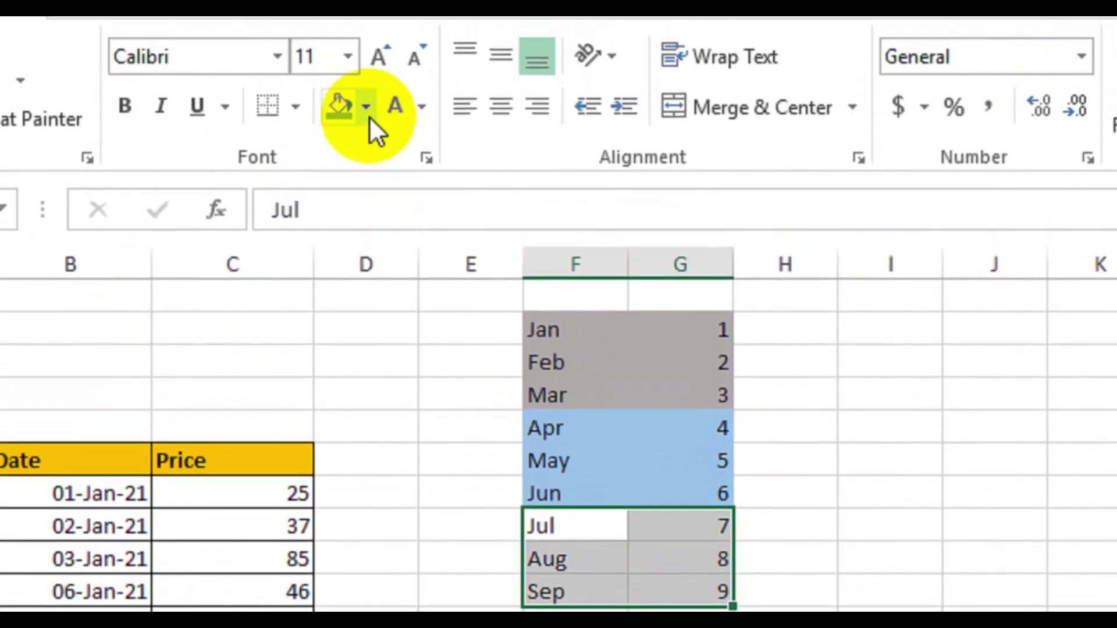
pyautogui.click(365, 20)
pyautogui.click(479, 156)
pyautogui.moveTo(606, 627); pyautogui.dragTo(690, 627)
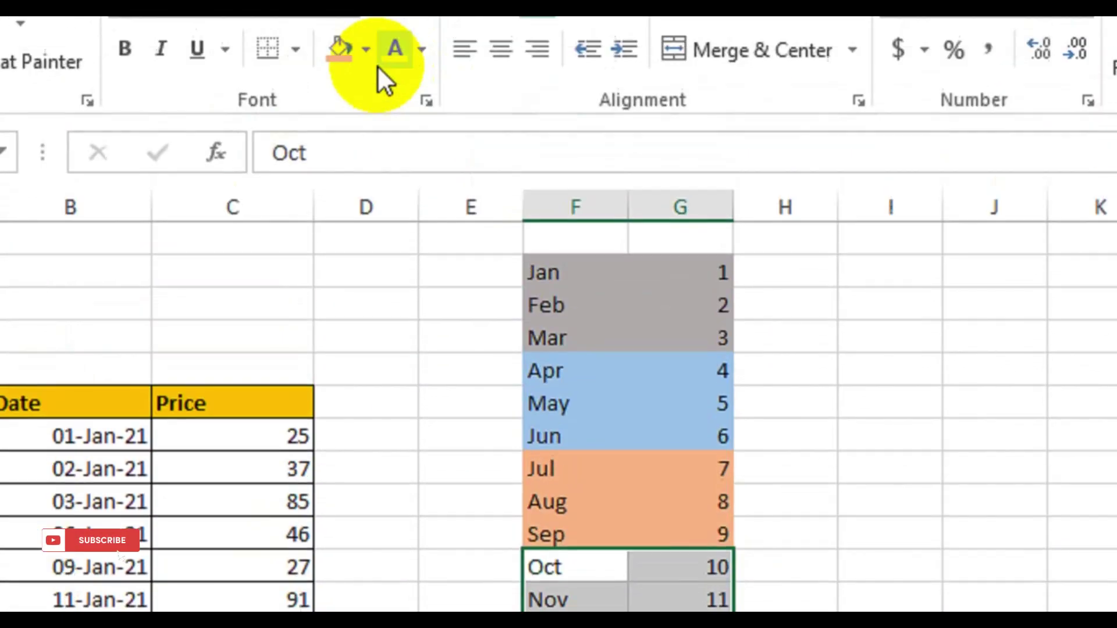
pyautogui.click(365, 49)
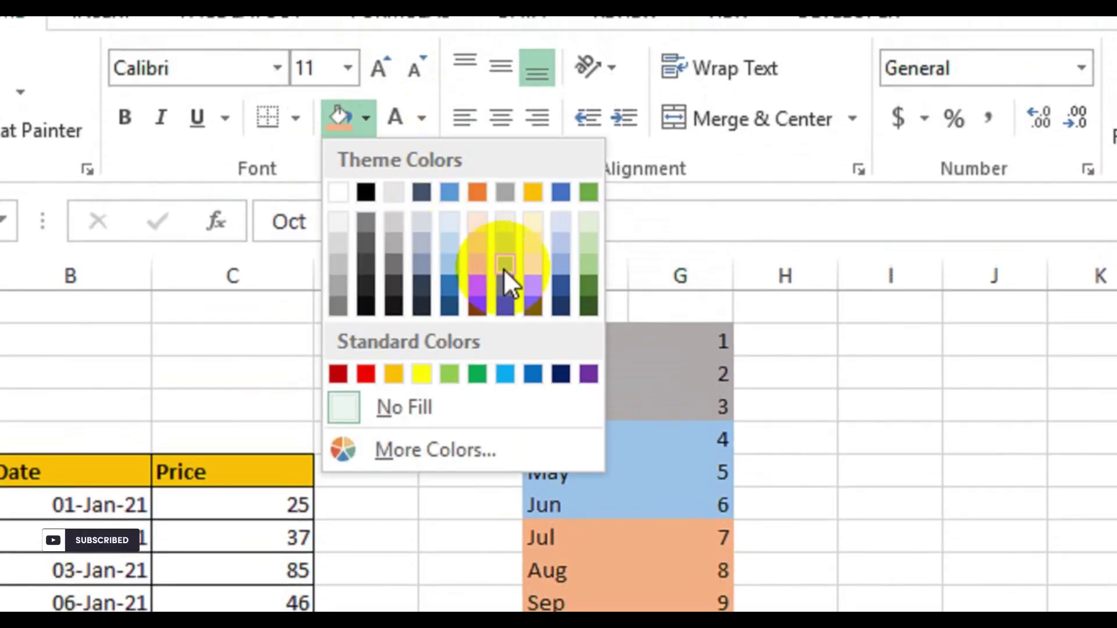
pyautogui.click(526, 269)
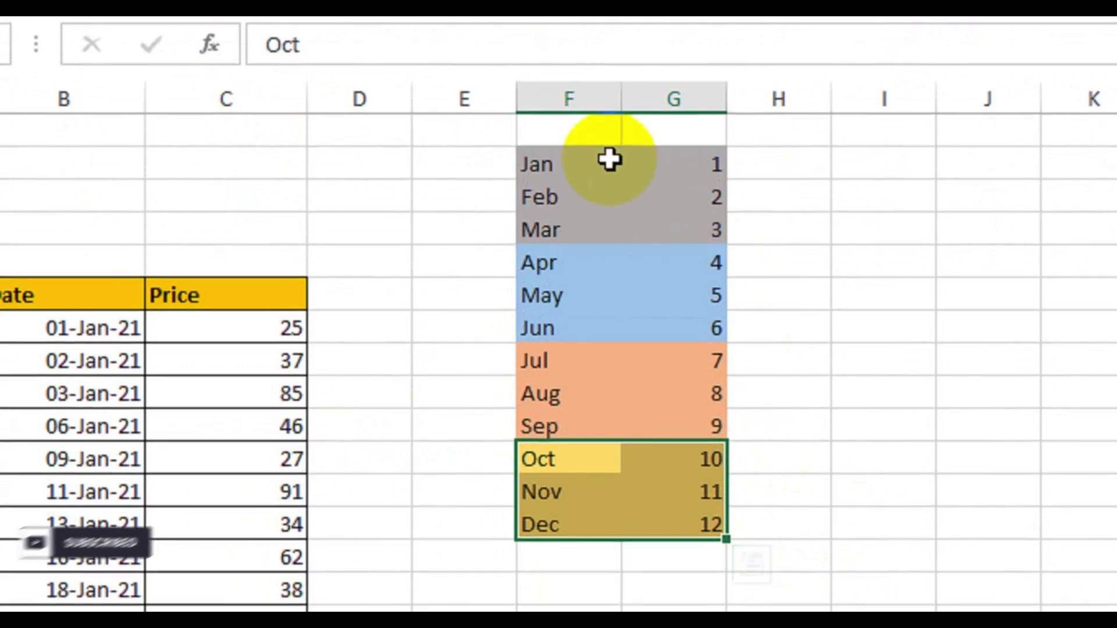
# Examine the four colored three-month blocks in the month list
pyautogui.click(619, 336)
pyautogui.moveTo(557, 172); pyautogui.dragTo(698, 330)
pyautogui.click(537, 175)
pyautogui.moveTo(537, 175); pyautogui.dragTo(533, 431)
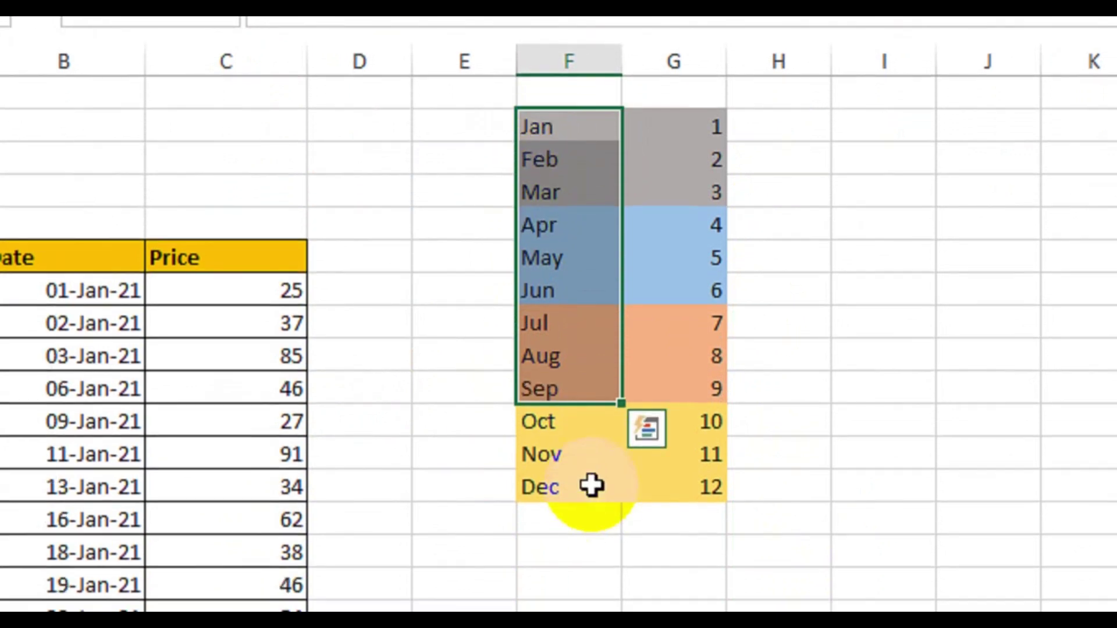
pyautogui.moveTo(541, 168); pyautogui.dragTo(702, 219)
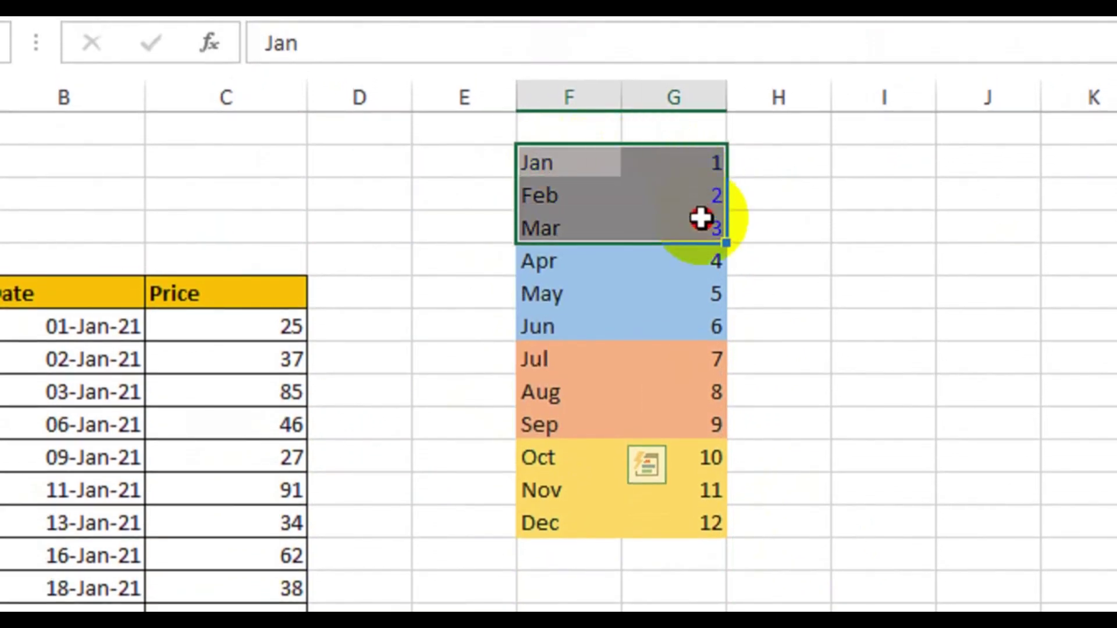
pyautogui.moveTo(788, 162); pyautogui.dragTo(790, 230)
pyautogui.moveTo(789, 270); pyautogui.dragTo(789, 329)
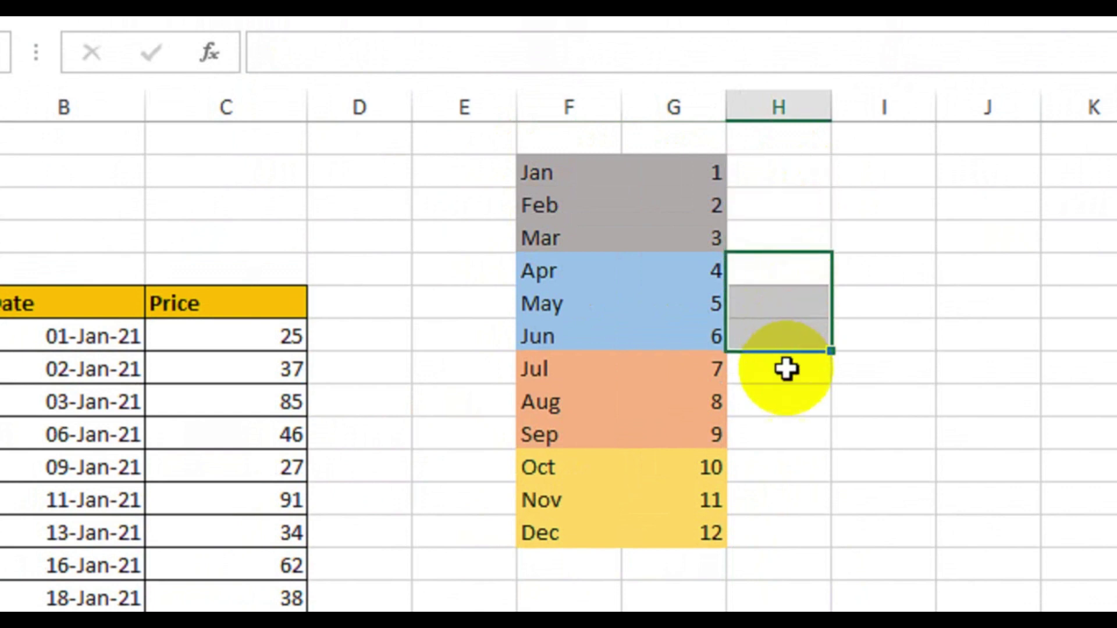
pyautogui.moveTo(787, 369); pyautogui.dragTo(793, 534)
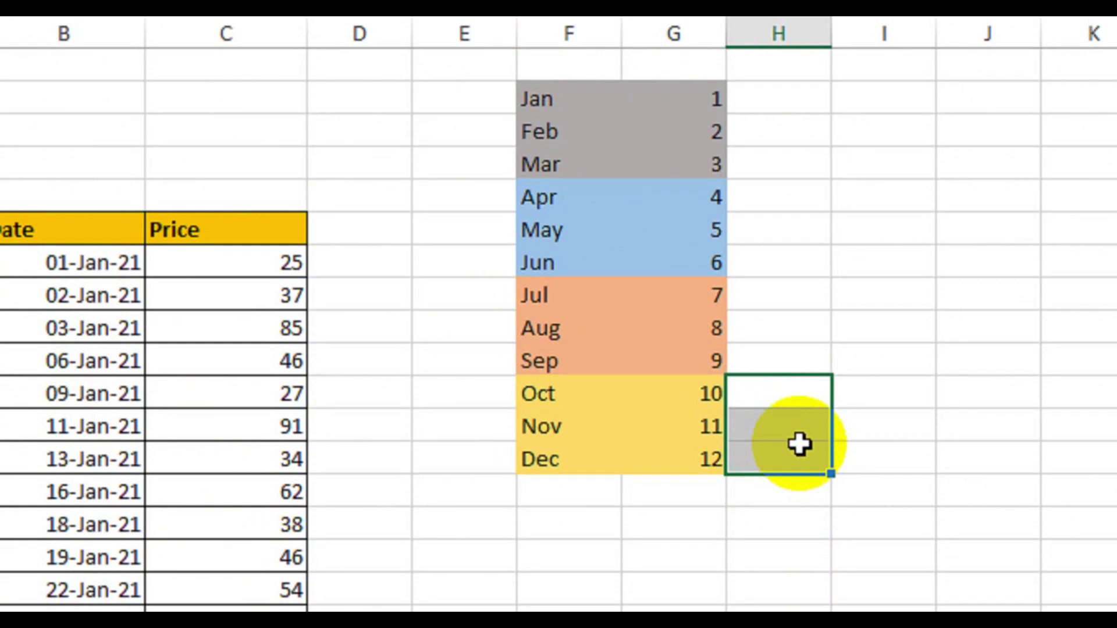
# Look through the Date and Price data from the header in row 6 down to the last entry in row 49
pyautogui.click(60, 238)
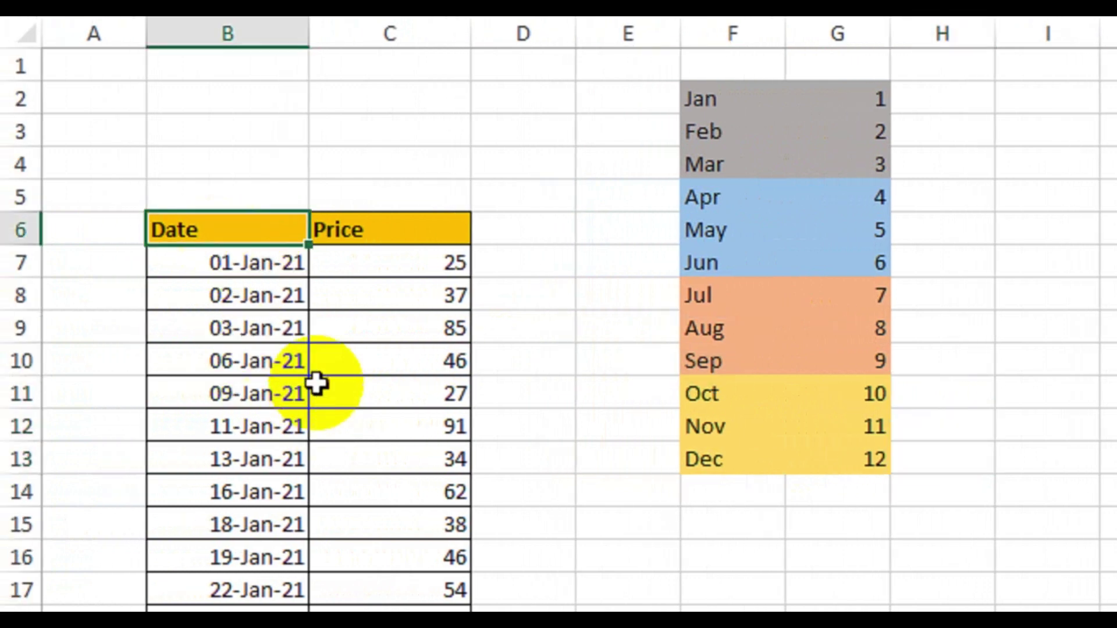
pyautogui.click(292, 260)
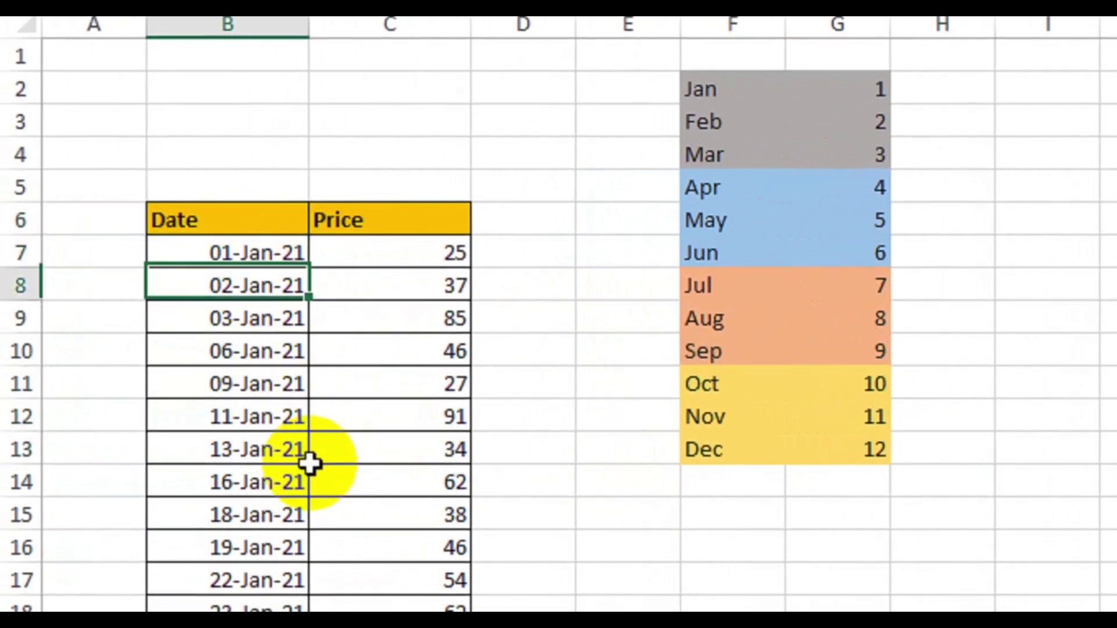
pyautogui.press('Down')
pyautogui.press('Down')
pyautogui.press('Down')
pyautogui.press('Down')
pyautogui.press('Down')
pyautogui.press('Down')
pyautogui.press('Down')
pyautogui.press('Down')
pyautogui.press('Down')
pyautogui.press('Down')
pyautogui.press('Down')
pyautogui.press('Down')
pyautogui.press('Down')
pyautogui.press('Down')
pyautogui.press('Down')
pyautogui.press('Down')
pyautogui.press('Down')
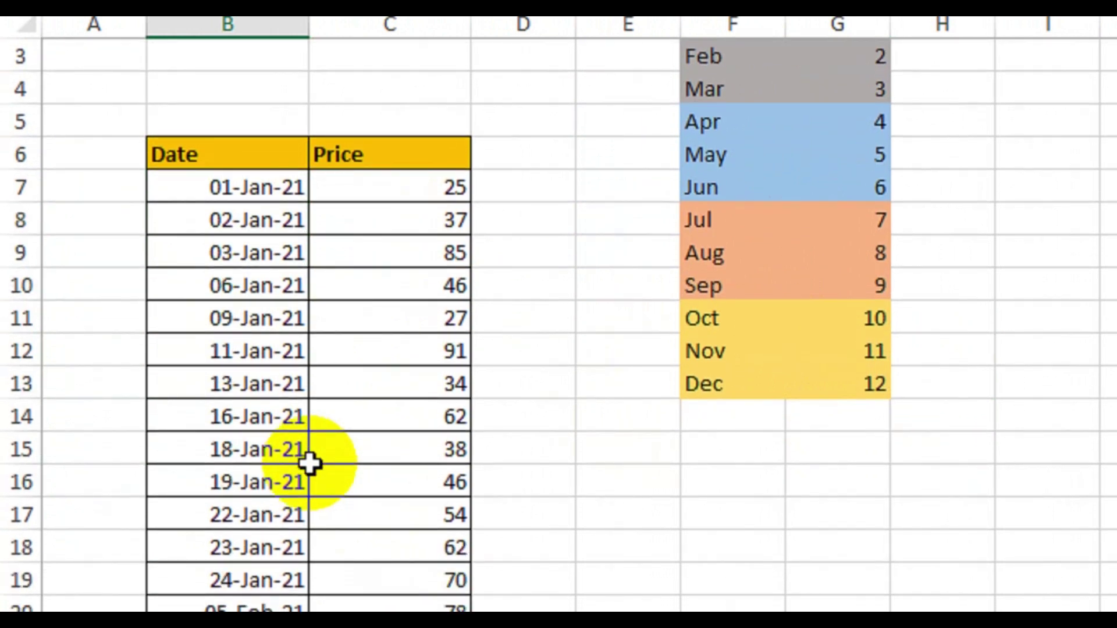
pyautogui.press('Down')
pyautogui.press('Down')
pyautogui.press('Down')
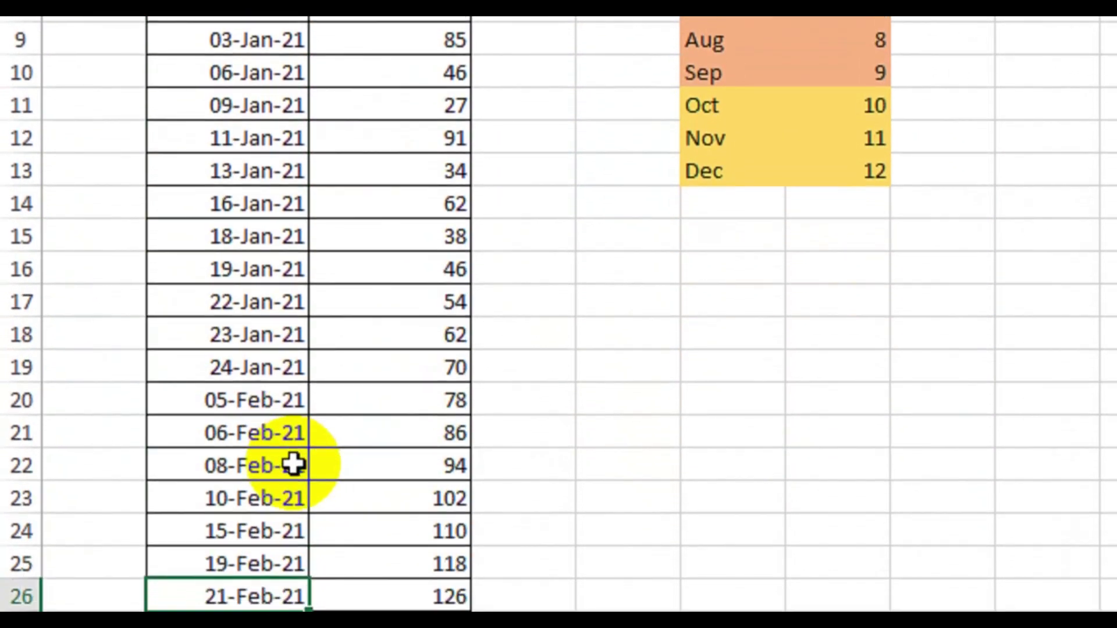
pyautogui.press('Down')
pyautogui.press('Down')
pyautogui.press('Down')
pyautogui.press('Down')
pyautogui.press('Down')
pyautogui.press('Down')
pyautogui.press('Down')
pyautogui.press('Down')
pyautogui.press('Down')
pyautogui.press('Down')
pyautogui.press('Down')
pyautogui.press('Down')
pyautogui.press('Down')
pyautogui.press('Down')
pyautogui.press('Down')
pyautogui.press('Down')
pyautogui.press('Down')
pyautogui.press('Down')
pyautogui.press('Down')
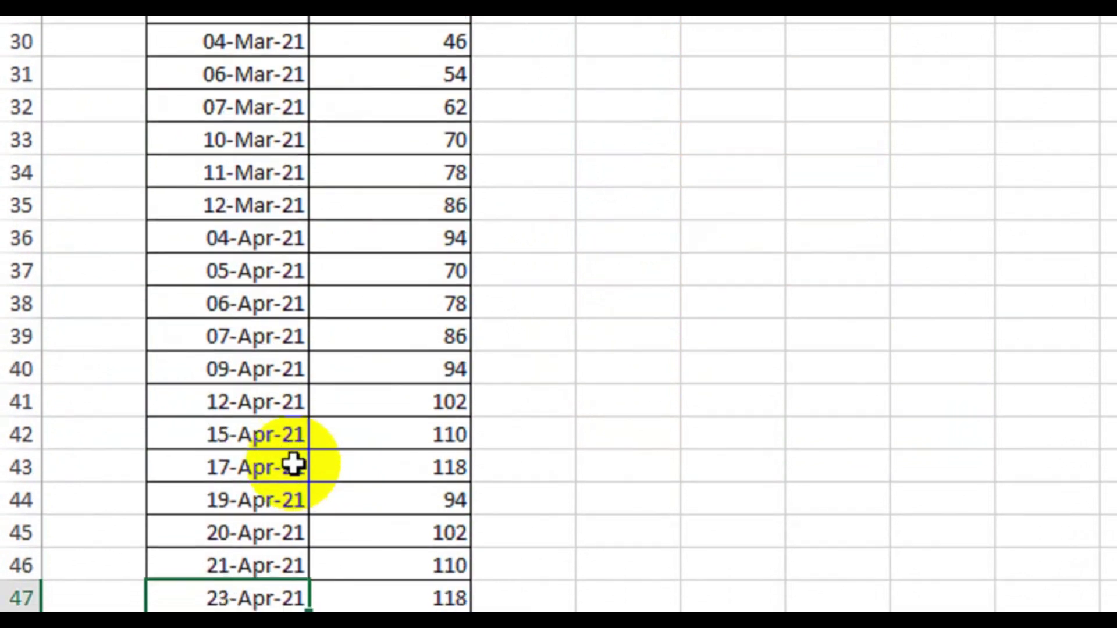
pyautogui.press('Down')
pyautogui.press('Down')
pyautogui.press('Down')
pyautogui.press('Down')
pyautogui.press('Down')
pyautogui.press('Down')
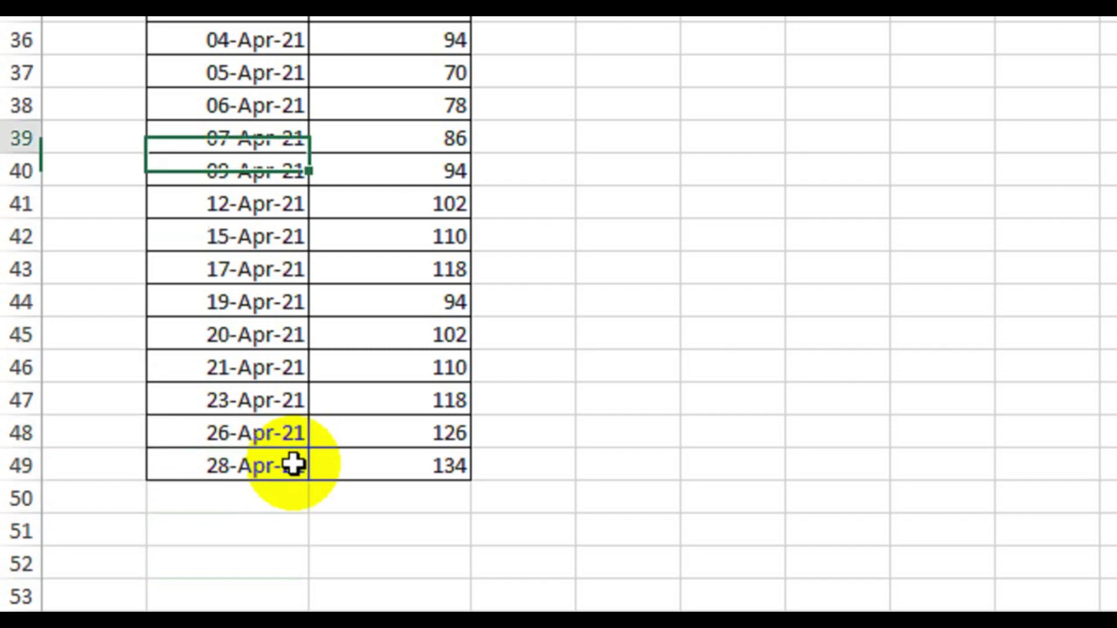
pyautogui.scroll(10, 293, 464)
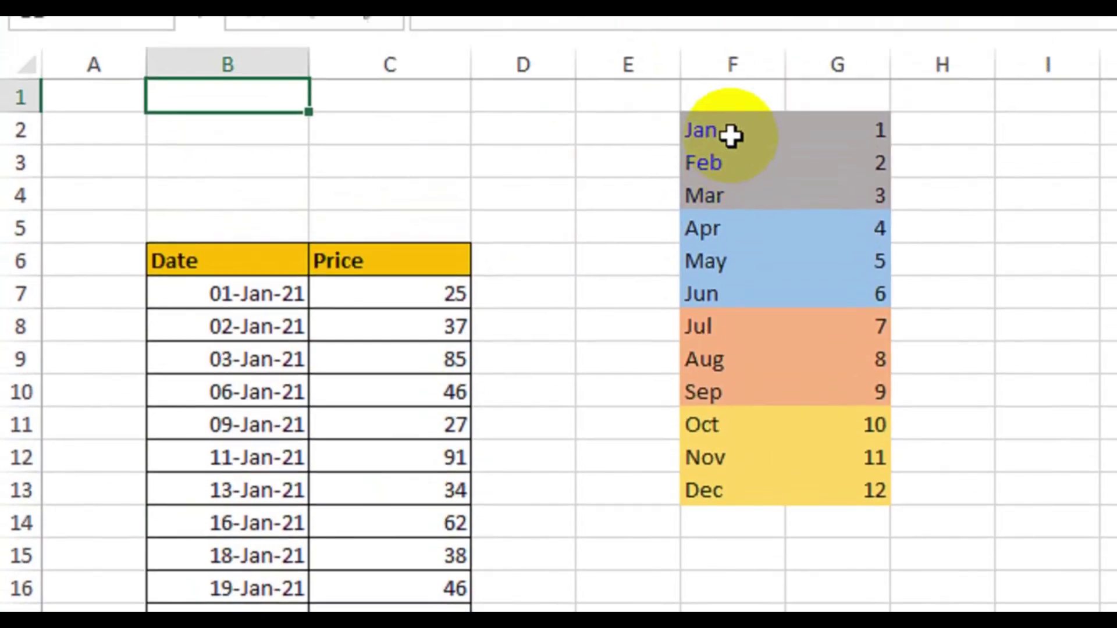
# Clear all contents and formatting from the colored month list in F2:G13
pyautogui.moveTo(730, 135); pyautogui.dragTo(890, 474)
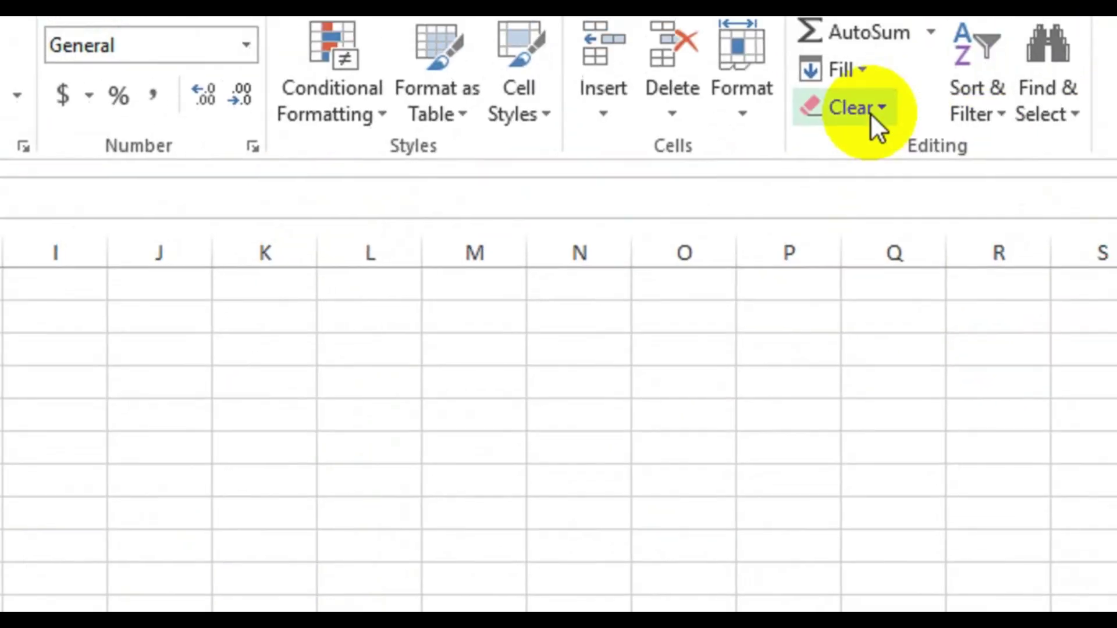
pyautogui.click(871, 112)
pyautogui.click(847, 175)
pyautogui.click(95, 526)
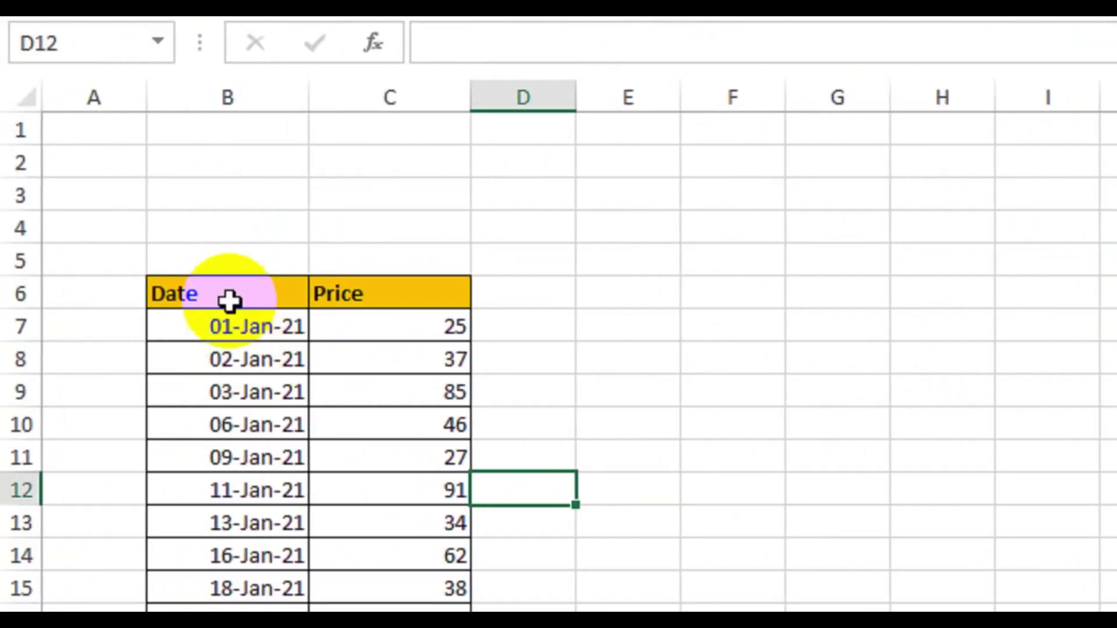
# Insert a PivotTable from the Date and Price range B6:C49, placed on the existing worksheet at cell F6
pyautogui.click(245, 302)
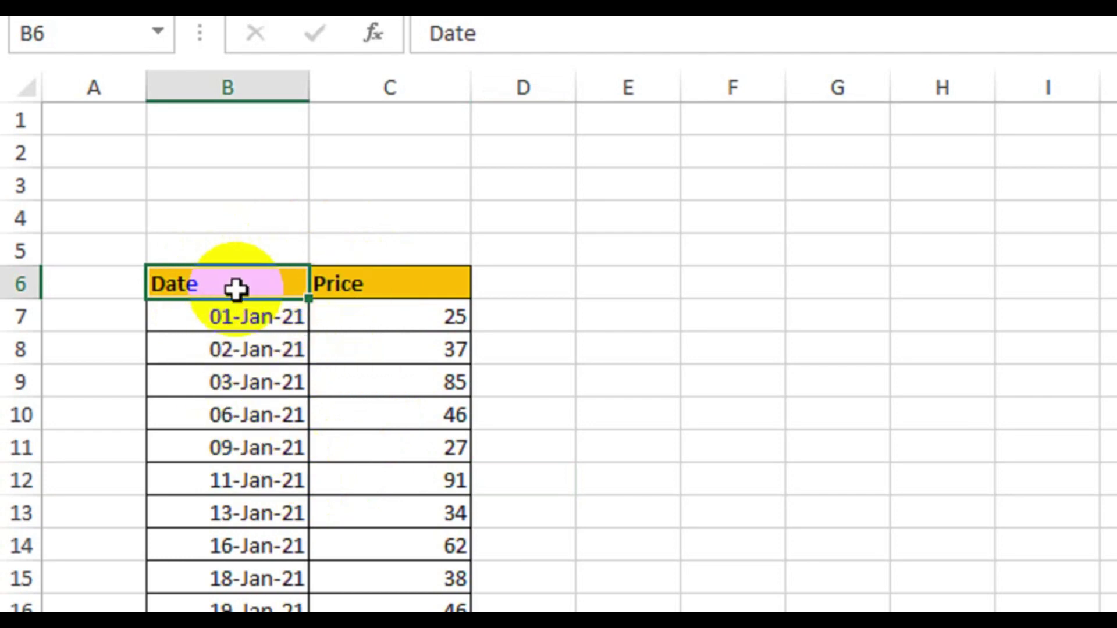
pyautogui.click(268, 82)
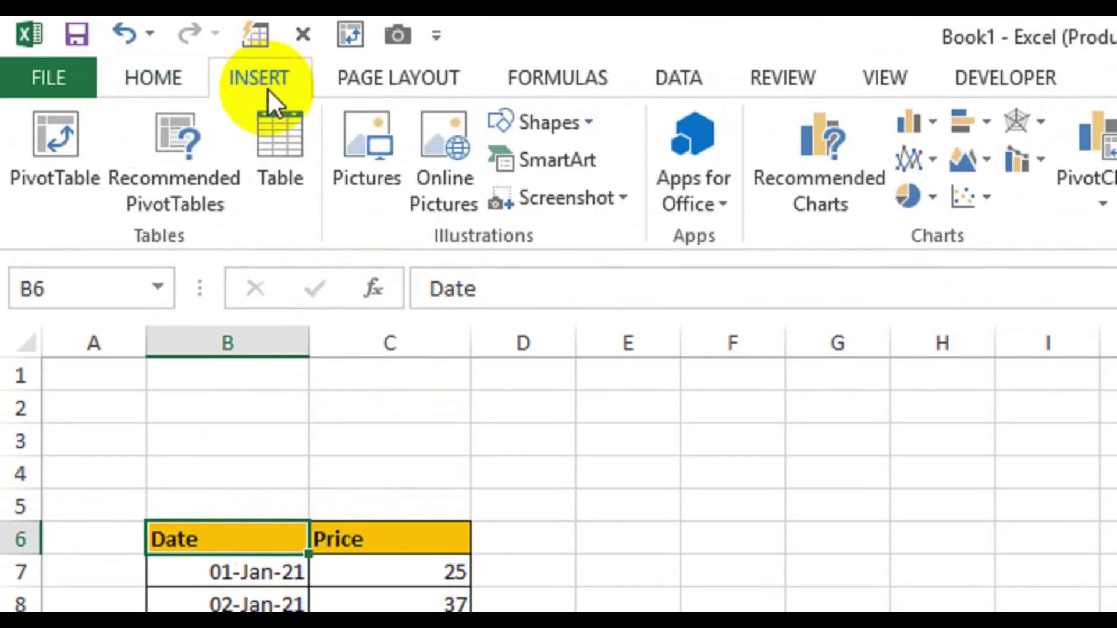
pyautogui.click(71, 187)
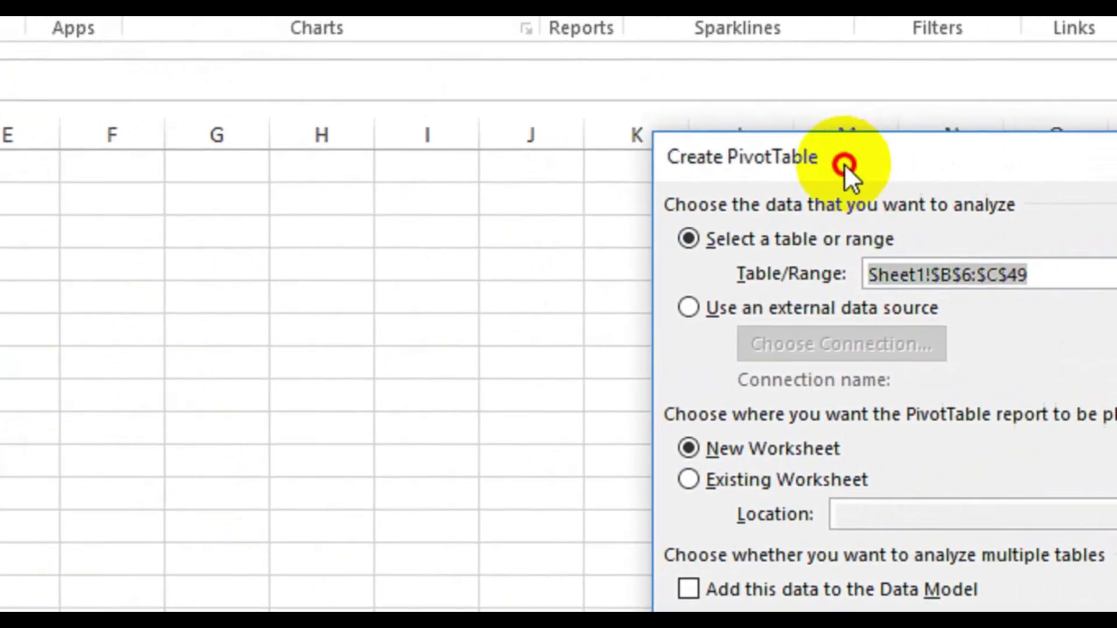
pyautogui.moveTo(843, 163); pyautogui.dragTo(518, 165)
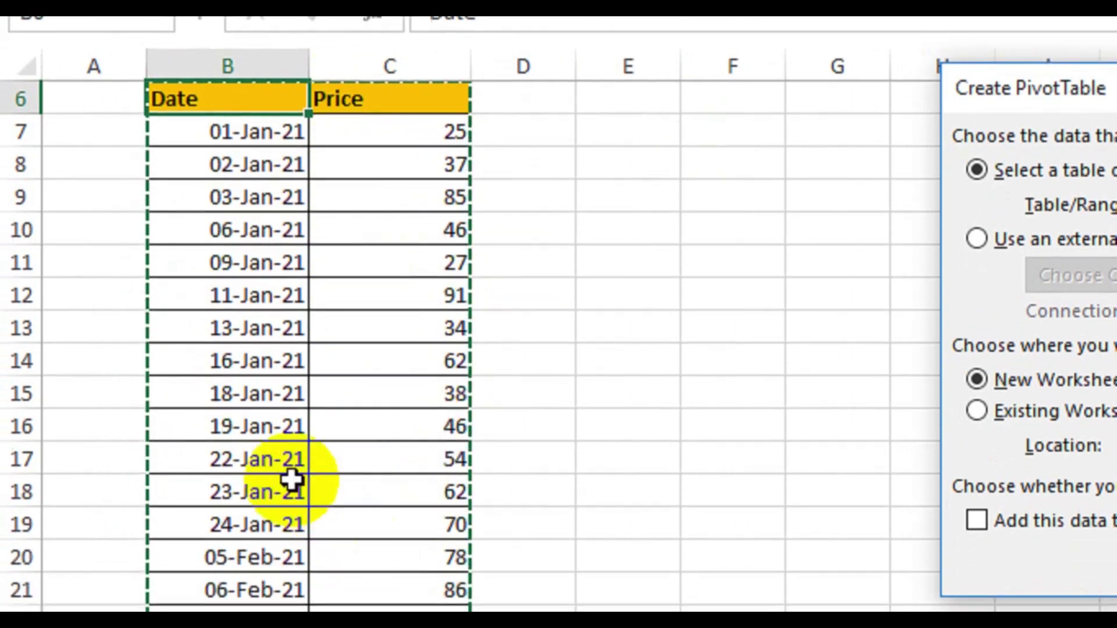
pyautogui.click(242, 105)
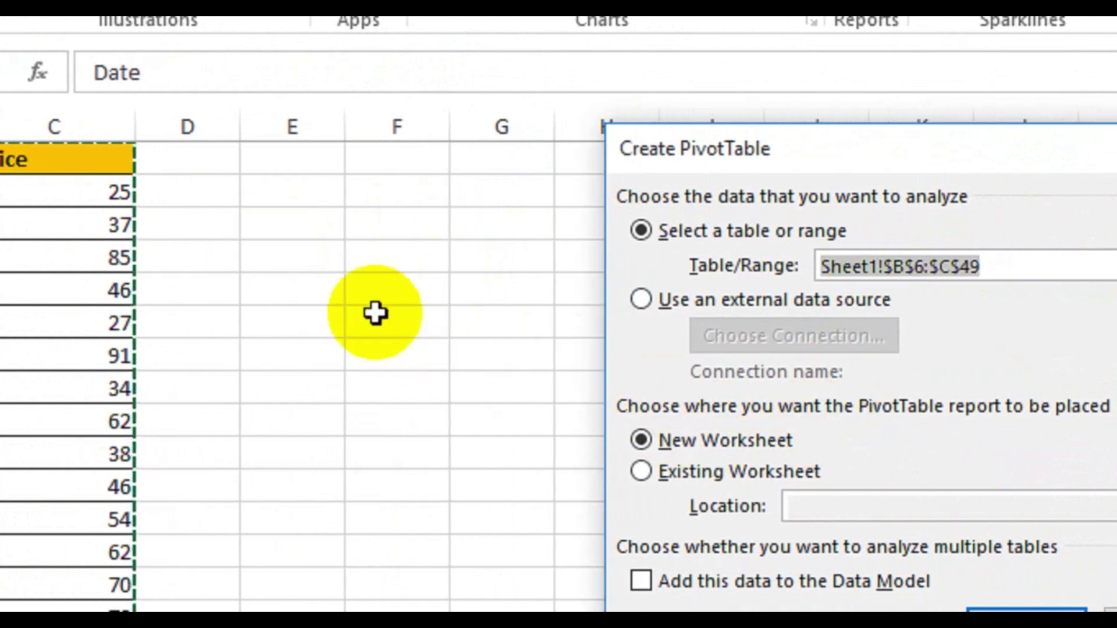
pyautogui.moveTo(802, 160); pyautogui.dragTo(829, 160)
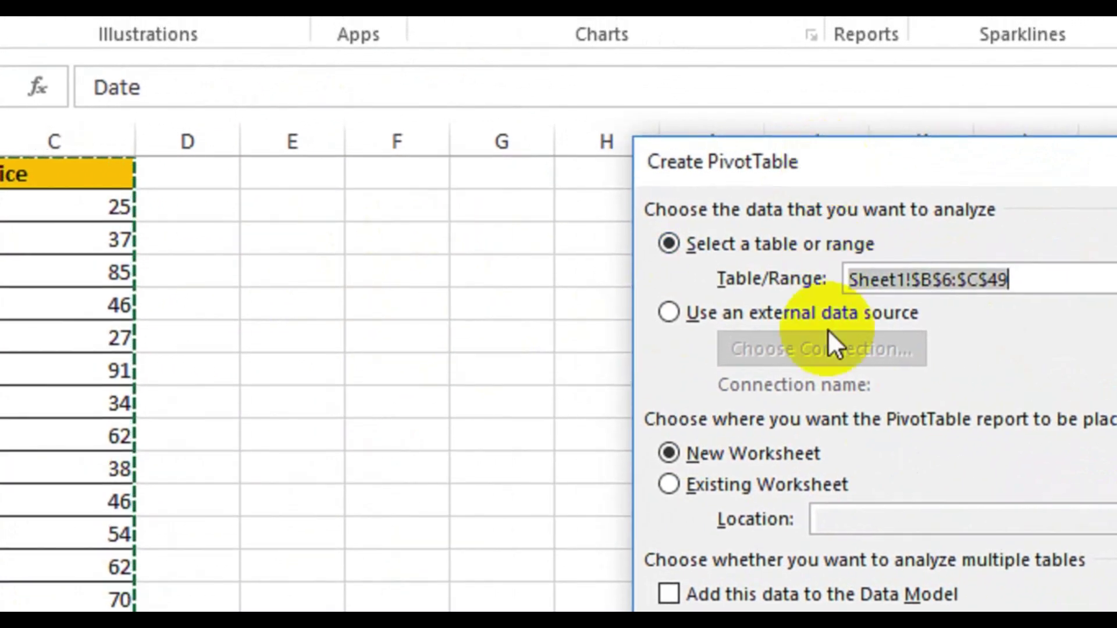
pyautogui.click(711, 473)
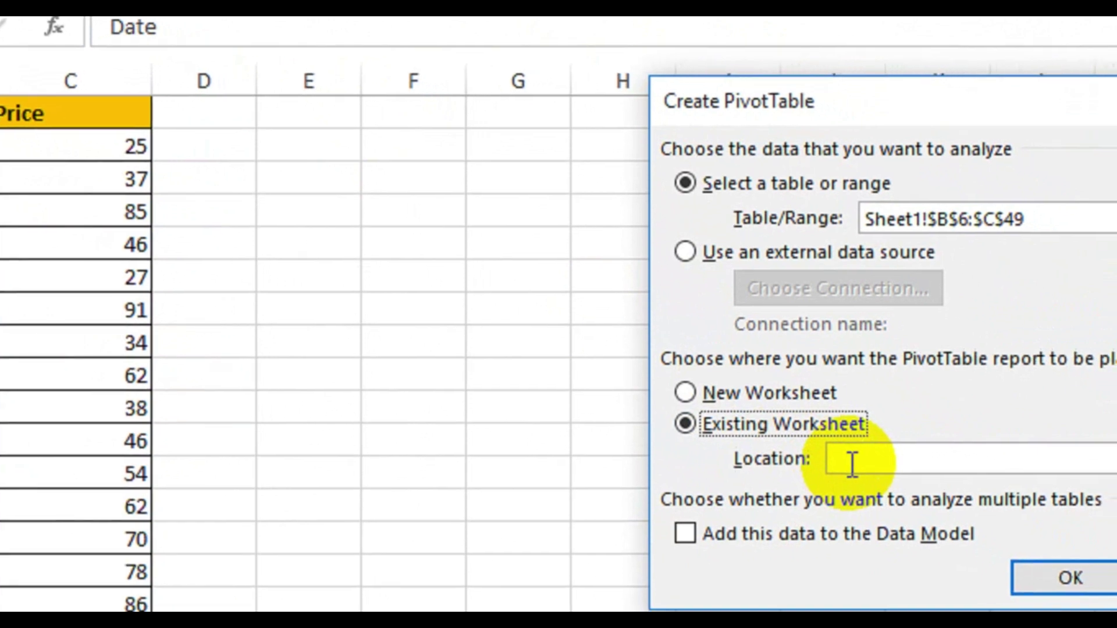
pyautogui.click(910, 507)
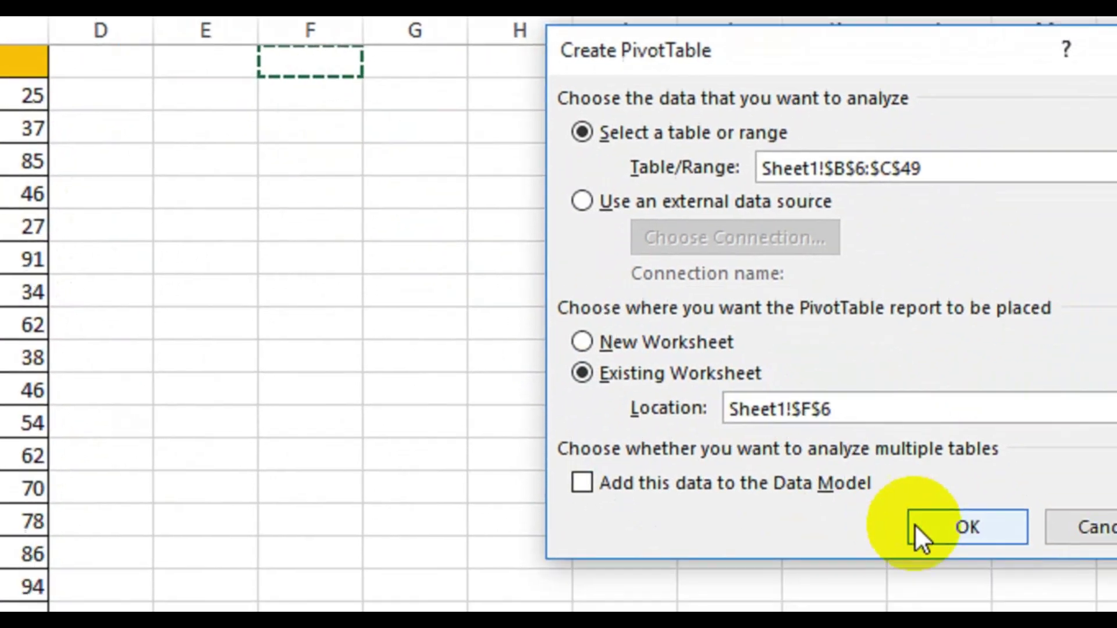
pyautogui.click(922, 527)
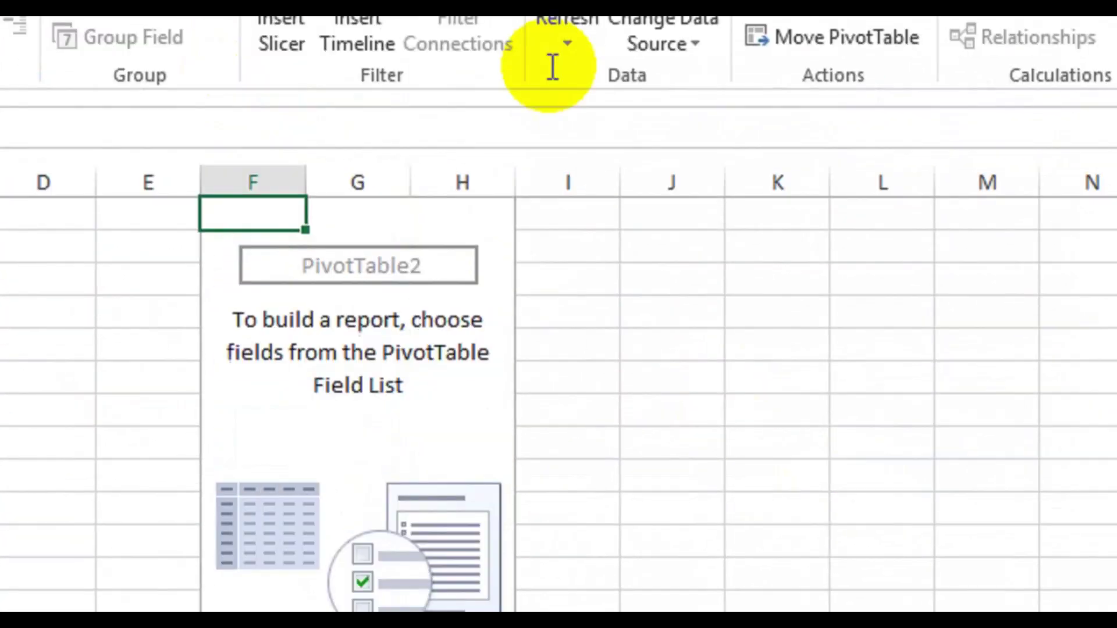
# Add the Date field to the rows of the new PivotTable
pyautogui.moveTo(1021, 372); pyautogui.dragTo(893, 294)
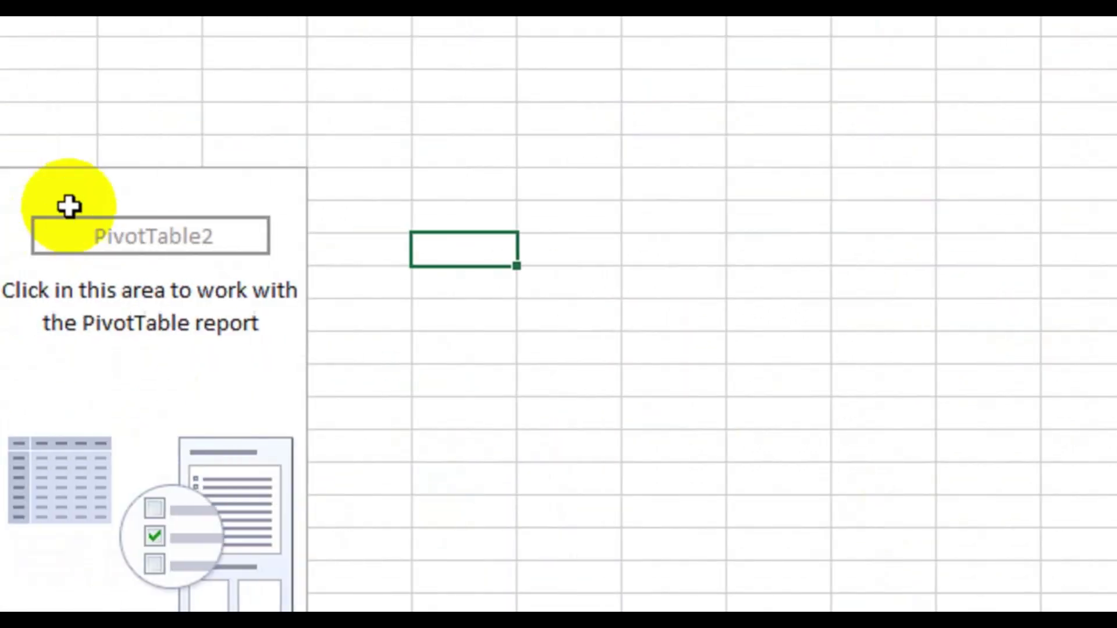
pyautogui.click(230, 192)
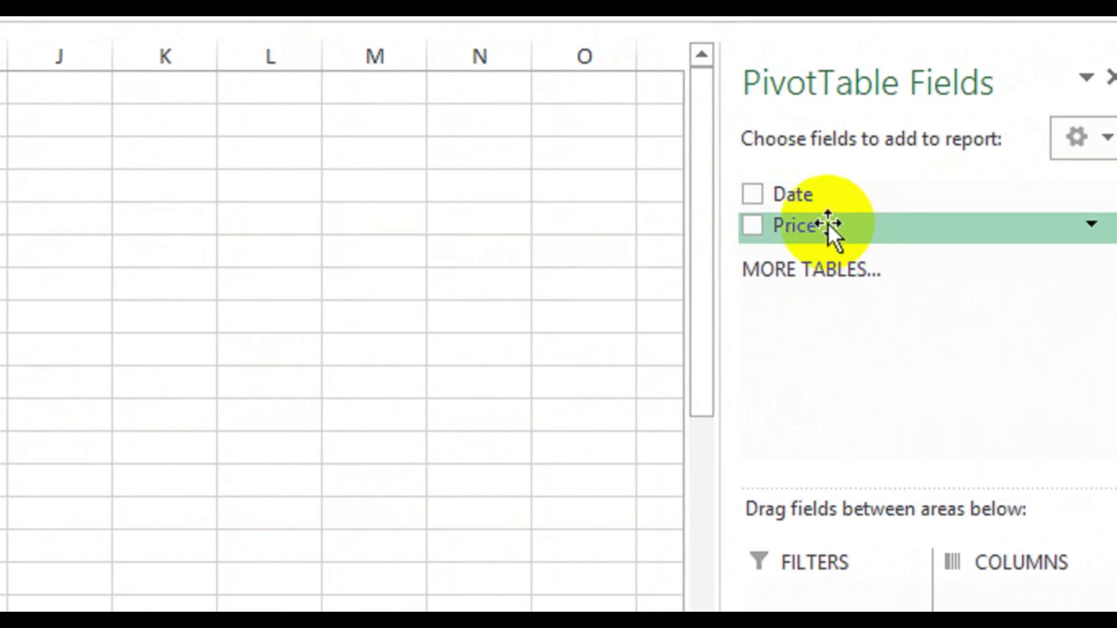
pyautogui.moveTo(821, 198); pyautogui.dragTo(813, 466)
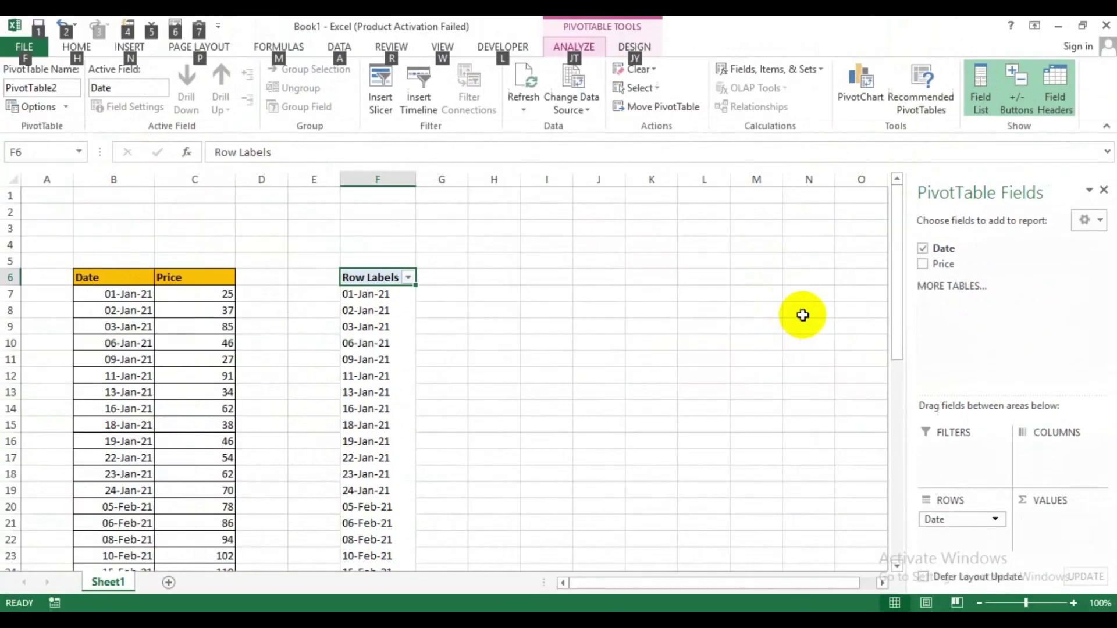
# Group the PivotTable's date row labels by Days, Months and Quarters
pyautogui.press('alt')
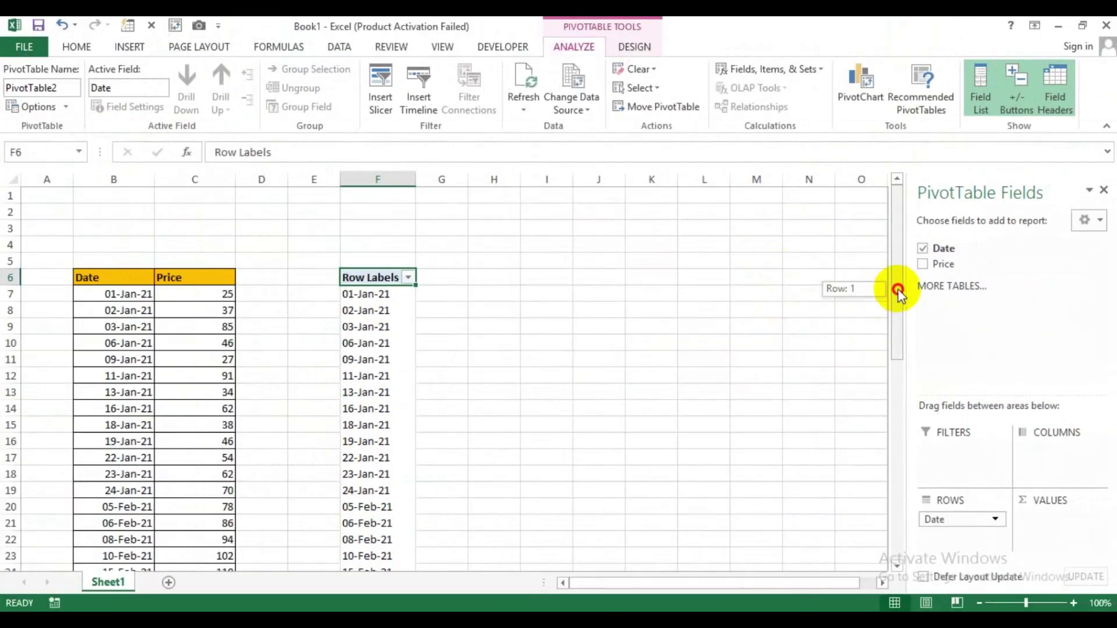
pyautogui.moveTo(899, 291); pyautogui.dragTo(921, 522)
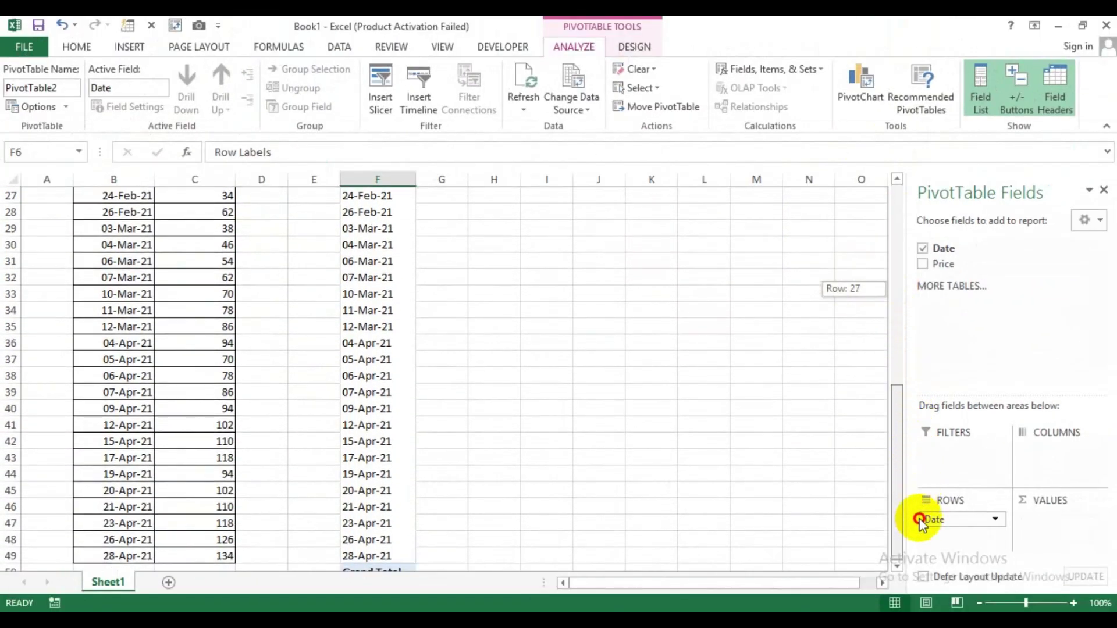
pyautogui.click(897, 567)
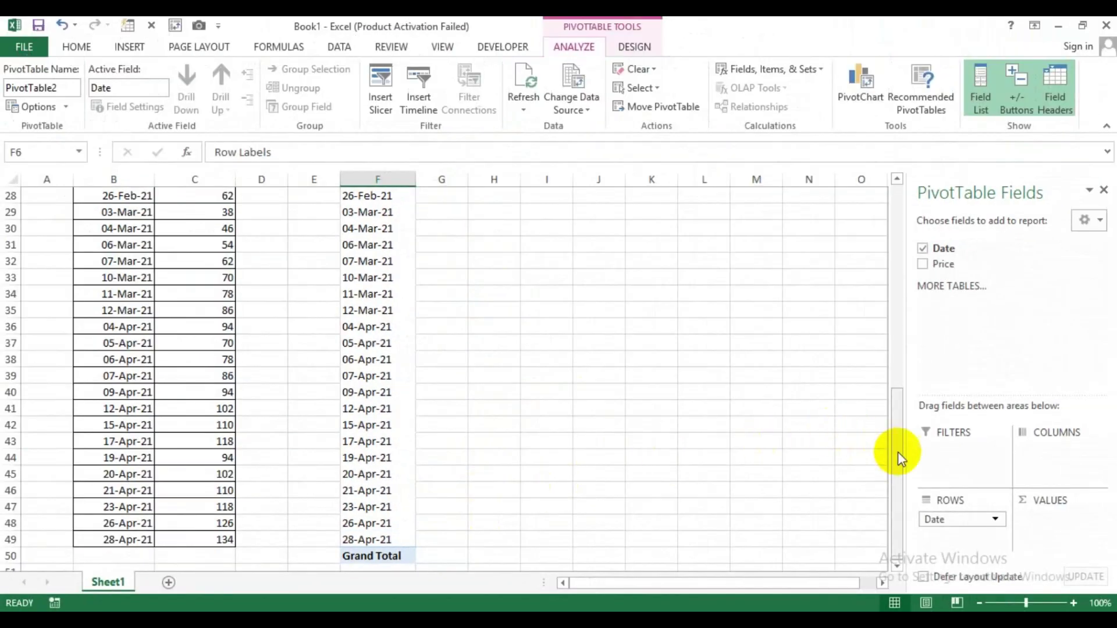
pyautogui.moveTo(901, 460); pyautogui.dragTo(895, 276)
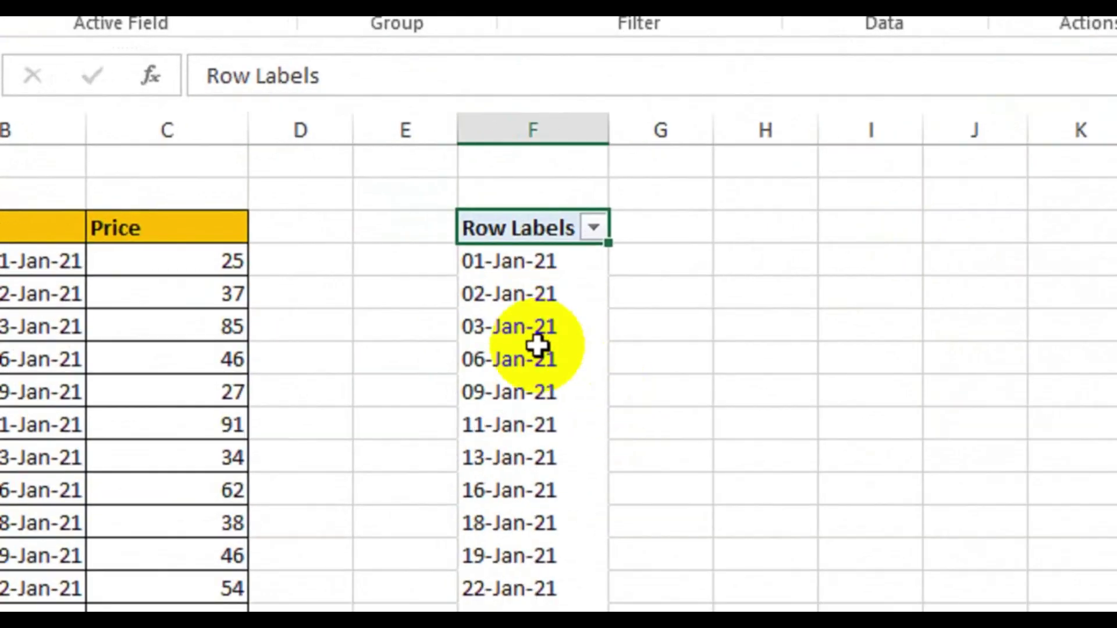
pyautogui.click(533, 297)
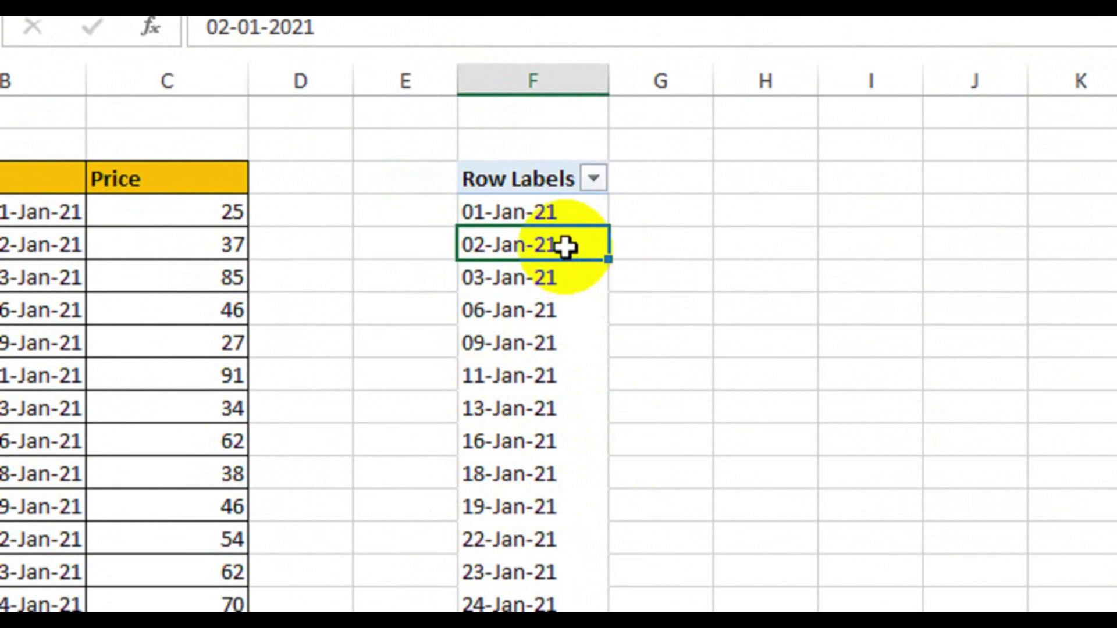
pyautogui.rightClick(565, 247)
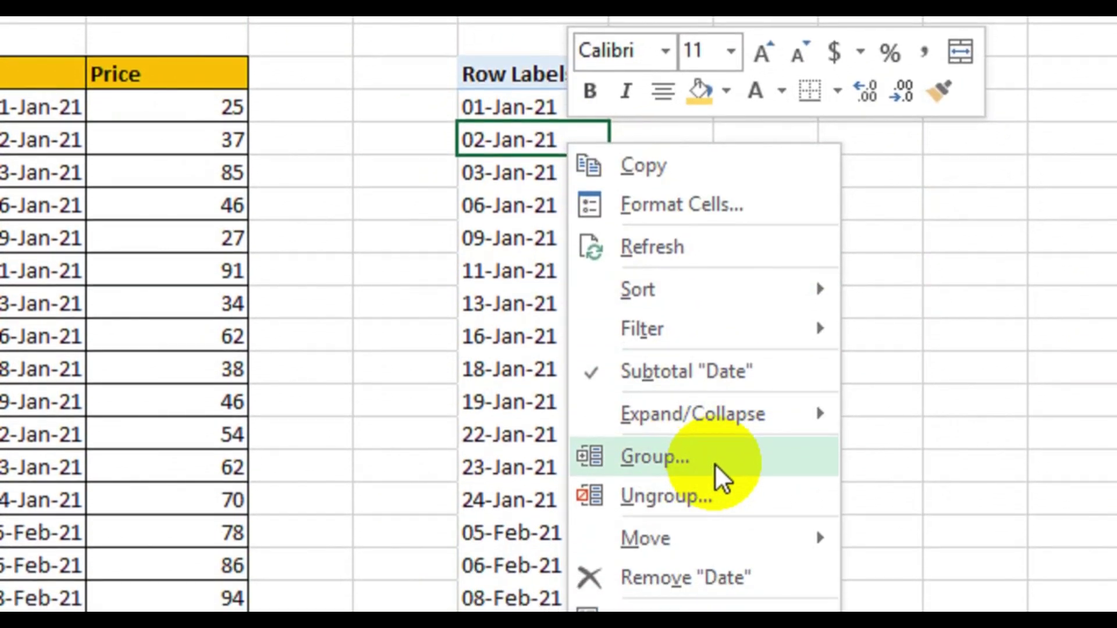
pyautogui.click(715, 466)
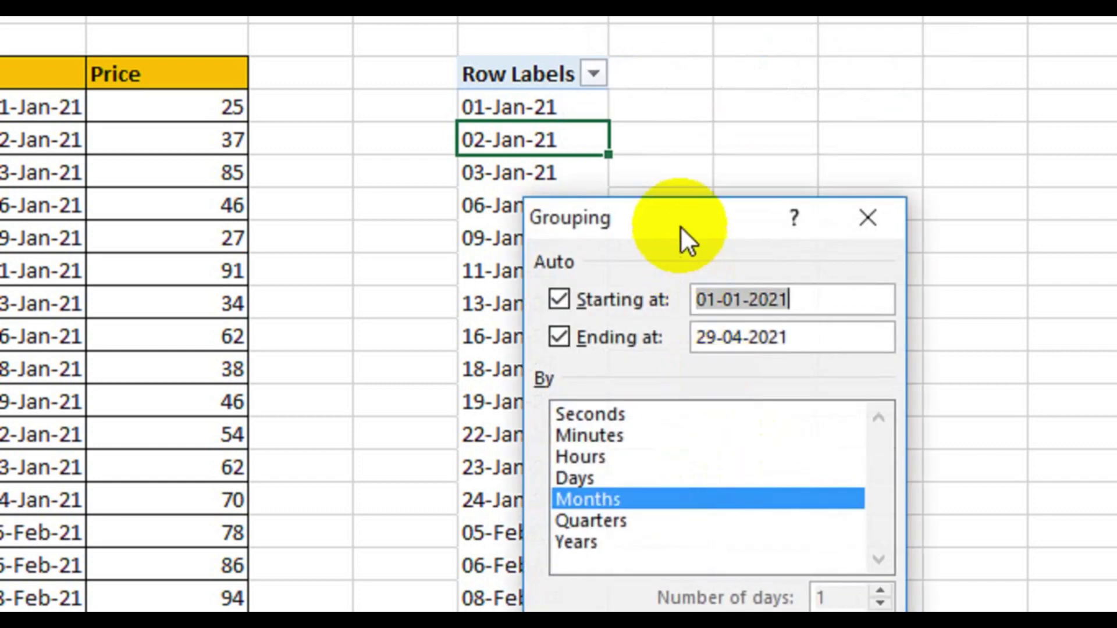
pyautogui.moveTo(679, 226); pyautogui.dragTo(833, 124)
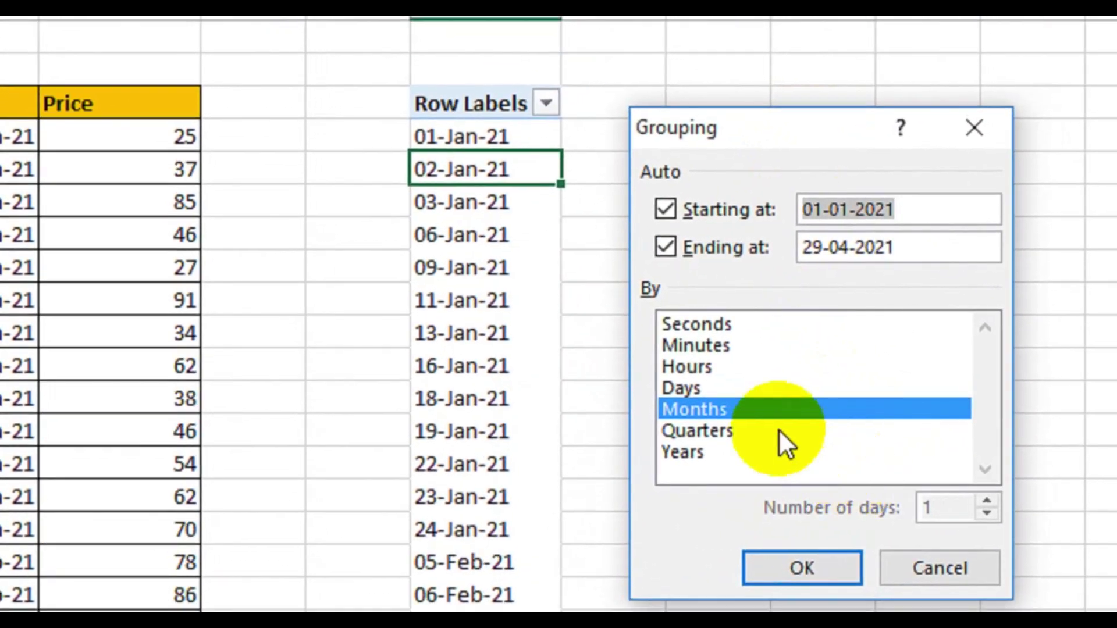
pyautogui.click(700, 393)
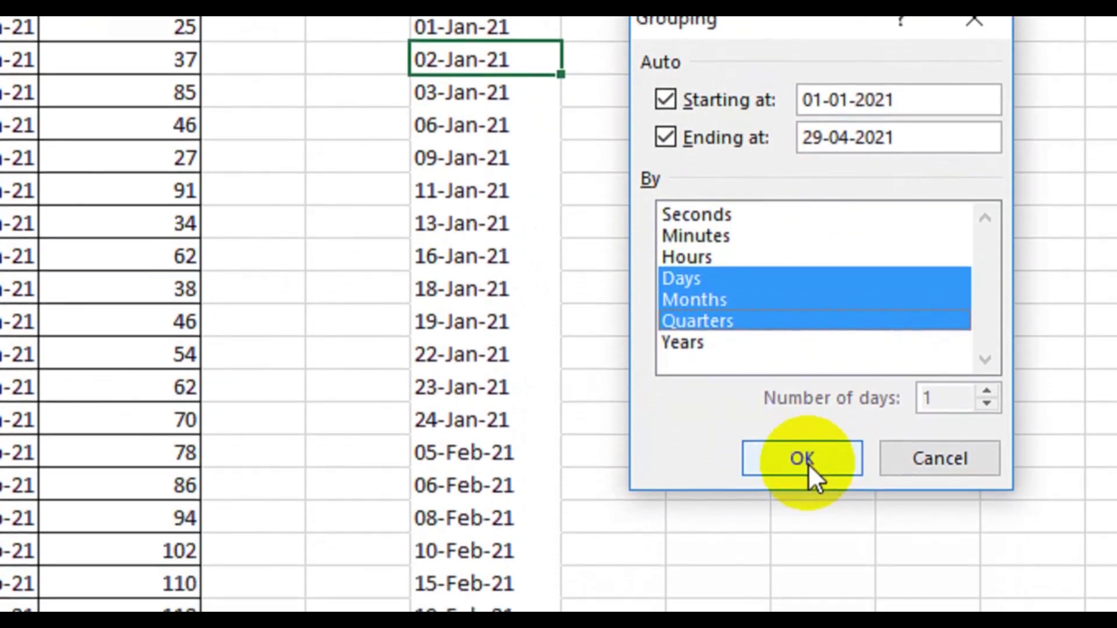
pyautogui.click(806, 461)
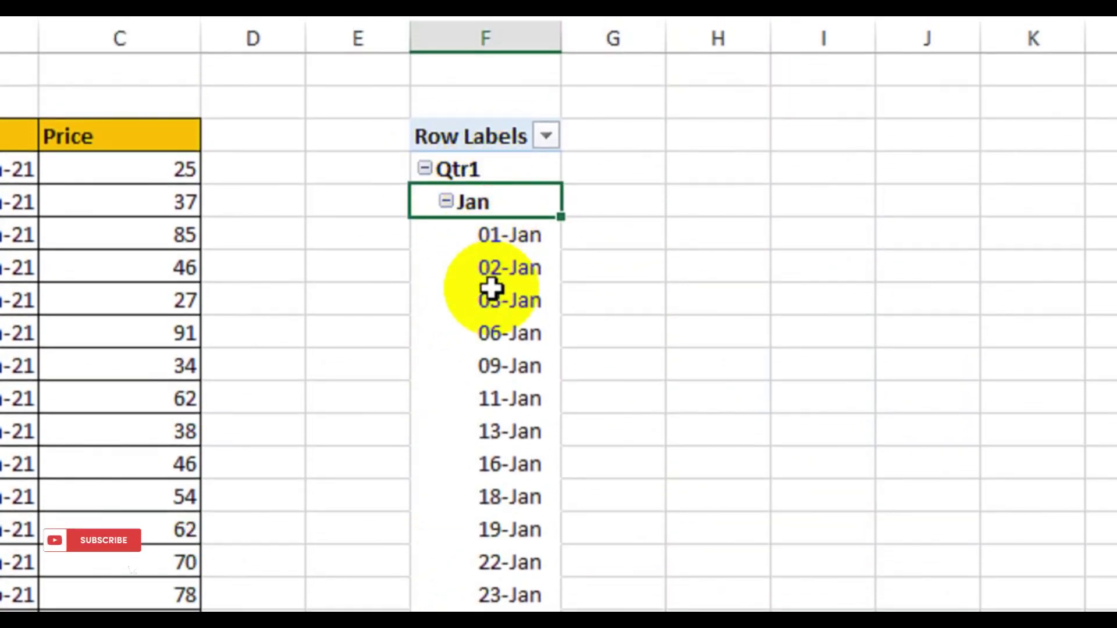
# Collapse the Jan, Feb and Mar groups under Qtr1 and expand them again
pyautogui.click(451, 204)
pyautogui.click(453, 234)
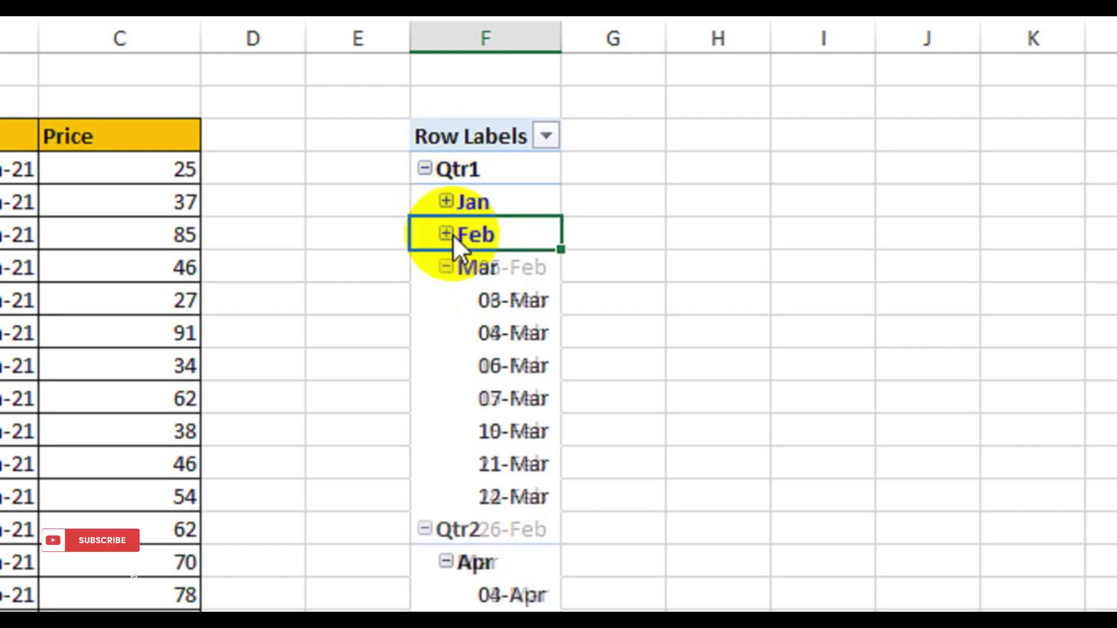
pyautogui.click(451, 269)
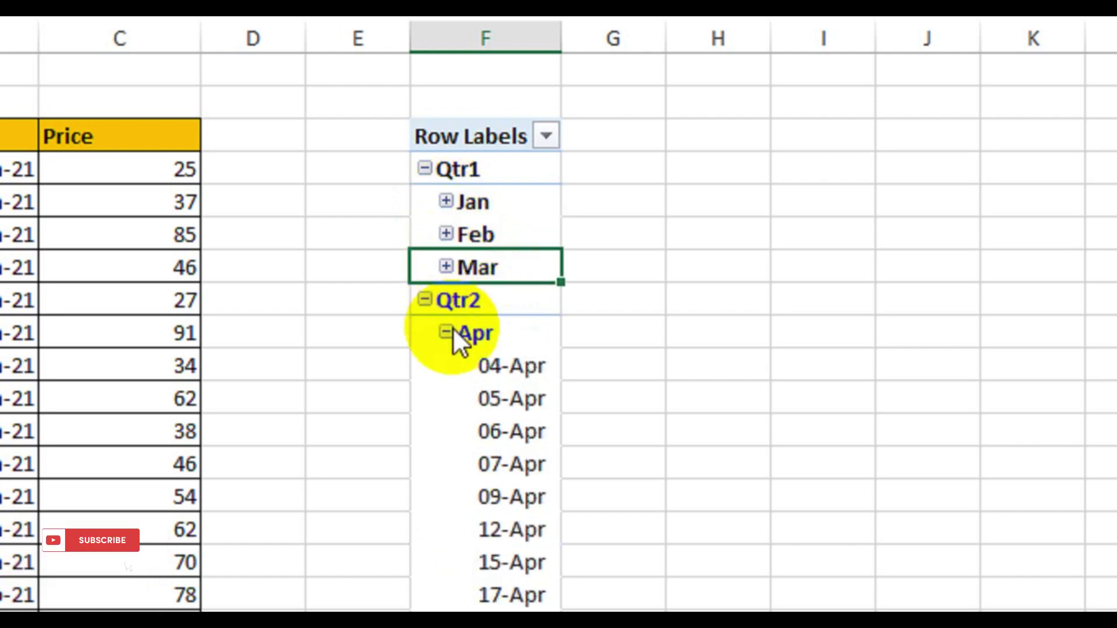
pyautogui.click(448, 266)
pyautogui.click(447, 235)
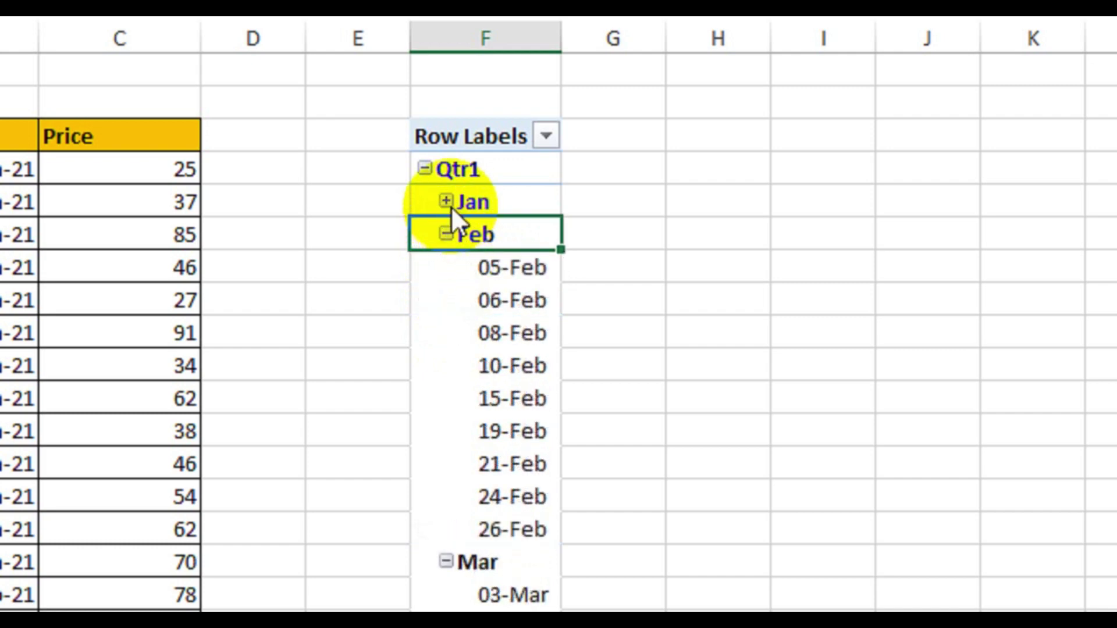
pyautogui.click(448, 204)
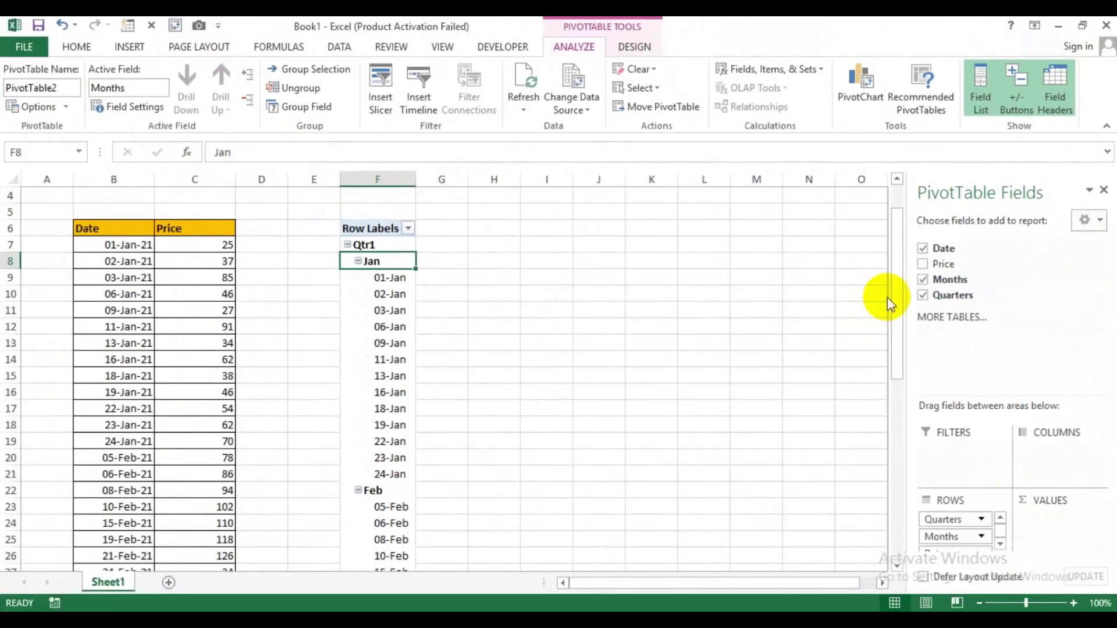
# Look through the grouped row labels from Qtr1 down to the Grand Total row and return to the first rows
pyautogui.moveTo(1114, 275); pyautogui.dragTo(1114, 293)
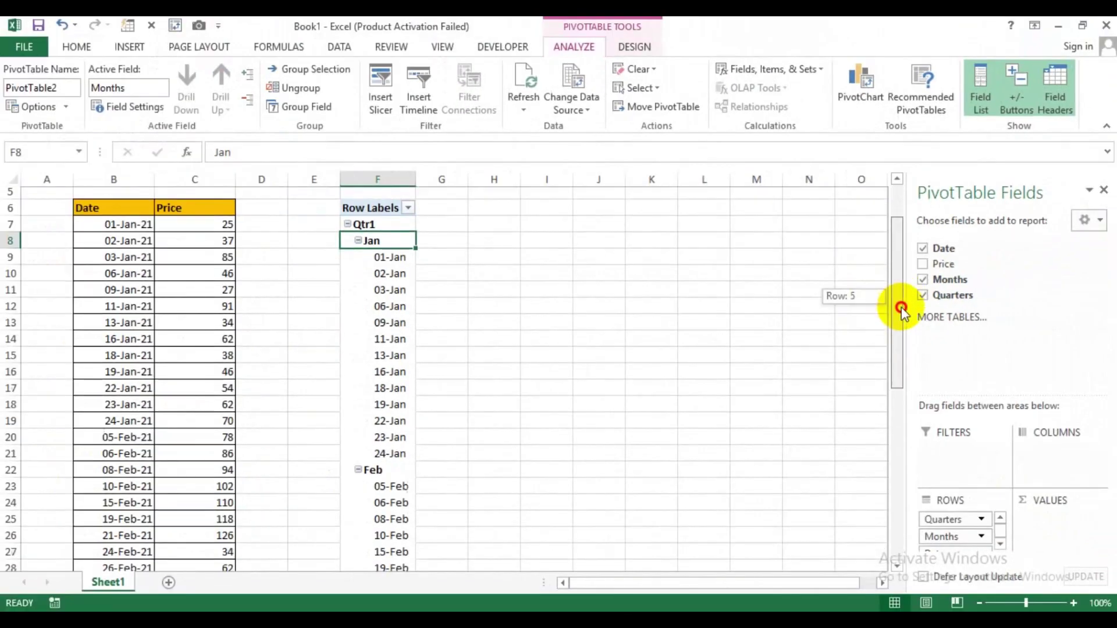
pyautogui.moveTo(901, 309); pyautogui.dragTo(905, 435)
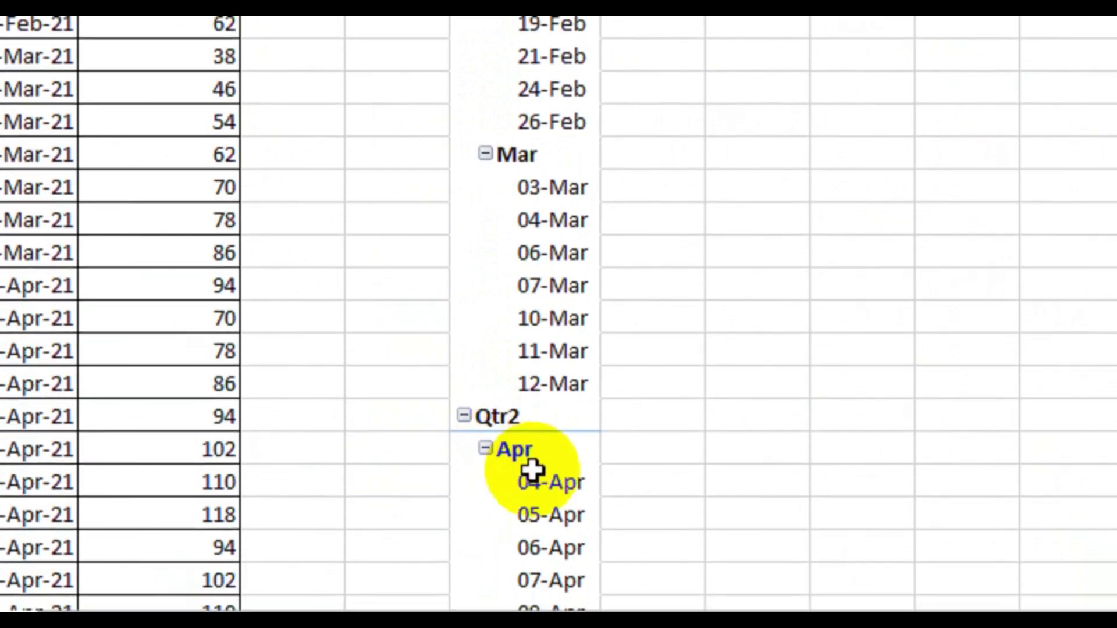
pyautogui.moveTo(931, 265); pyautogui.dragTo(929, 454)
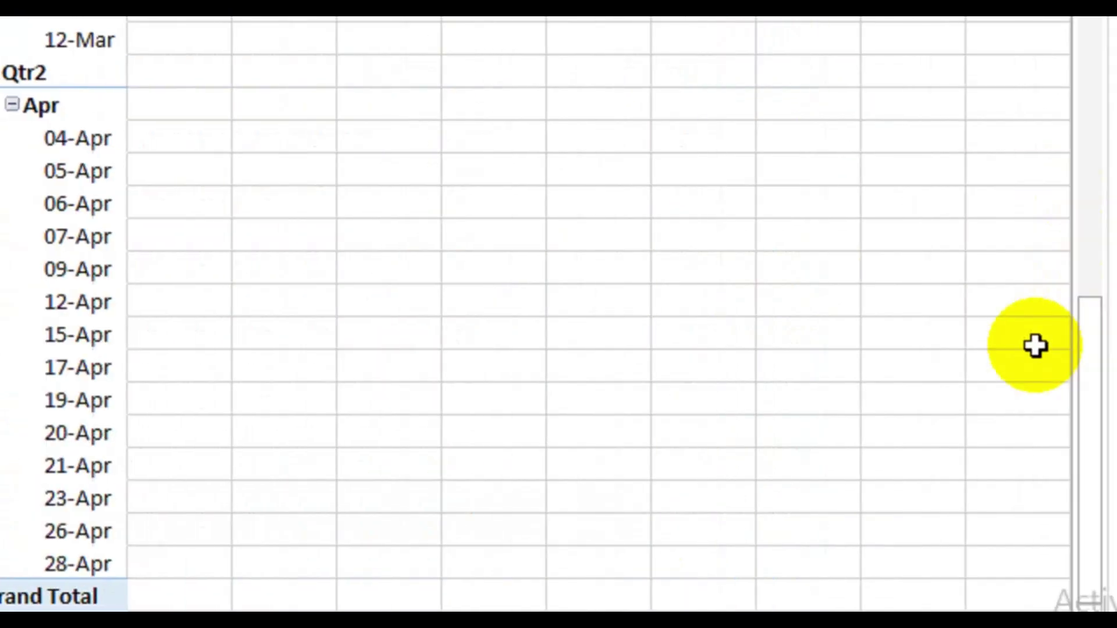
pyautogui.moveTo(1090, 368); pyautogui.dragTo(1088, 18)
pyautogui.moveTo(836, 108); pyautogui.dragTo(839, 58)
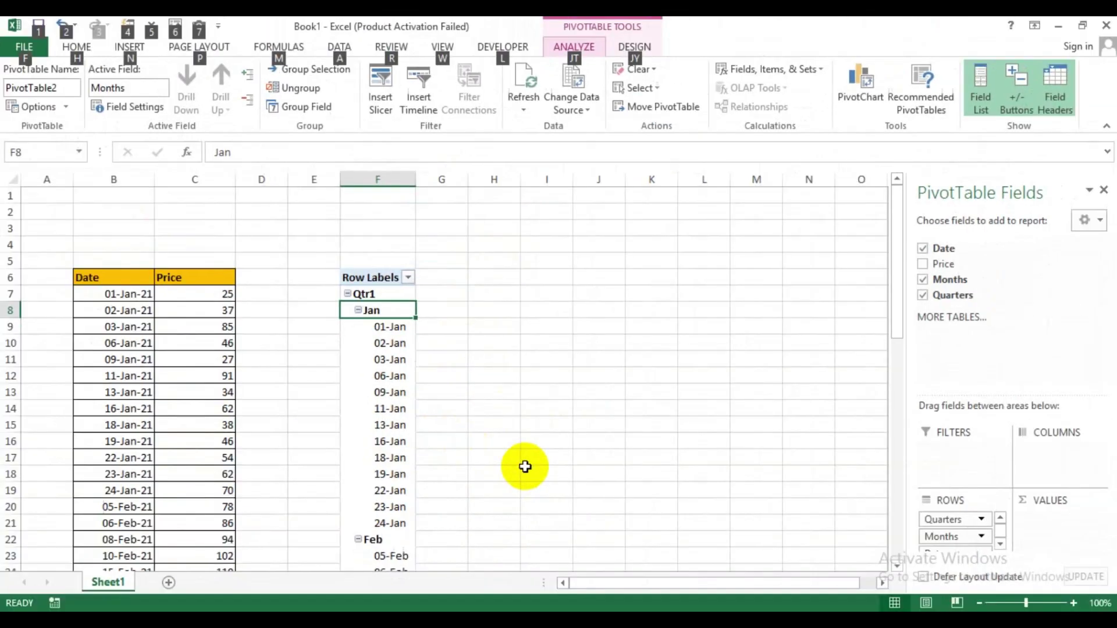
pyautogui.click(497, 374)
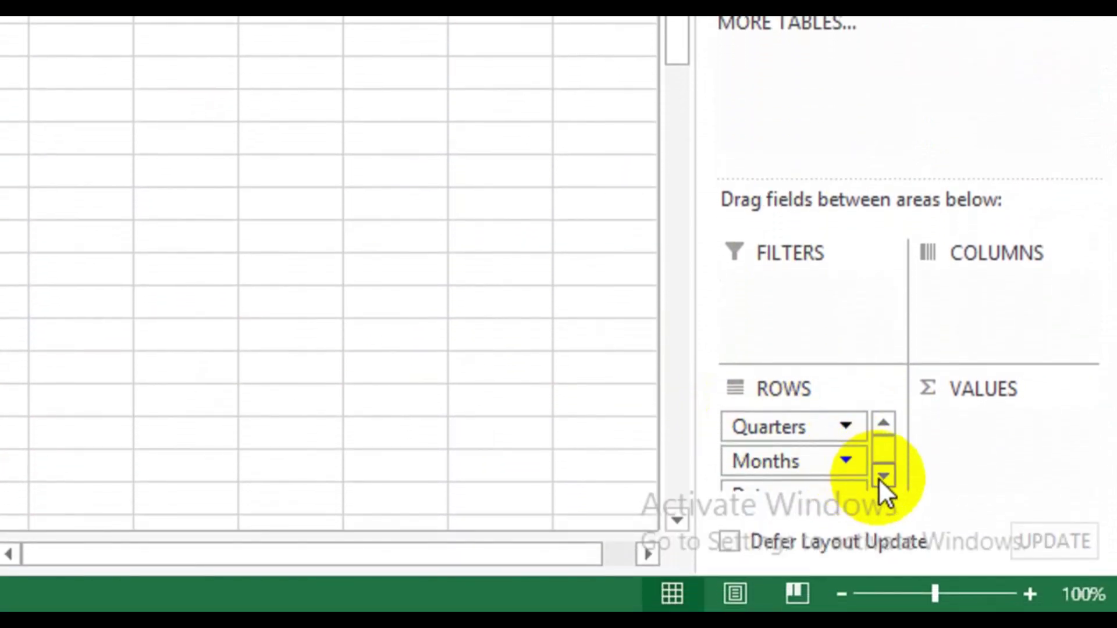
# Remove the Months field from the PivotTable's rows, keeping Quarters and Date
pyautogui.click(799, 434)
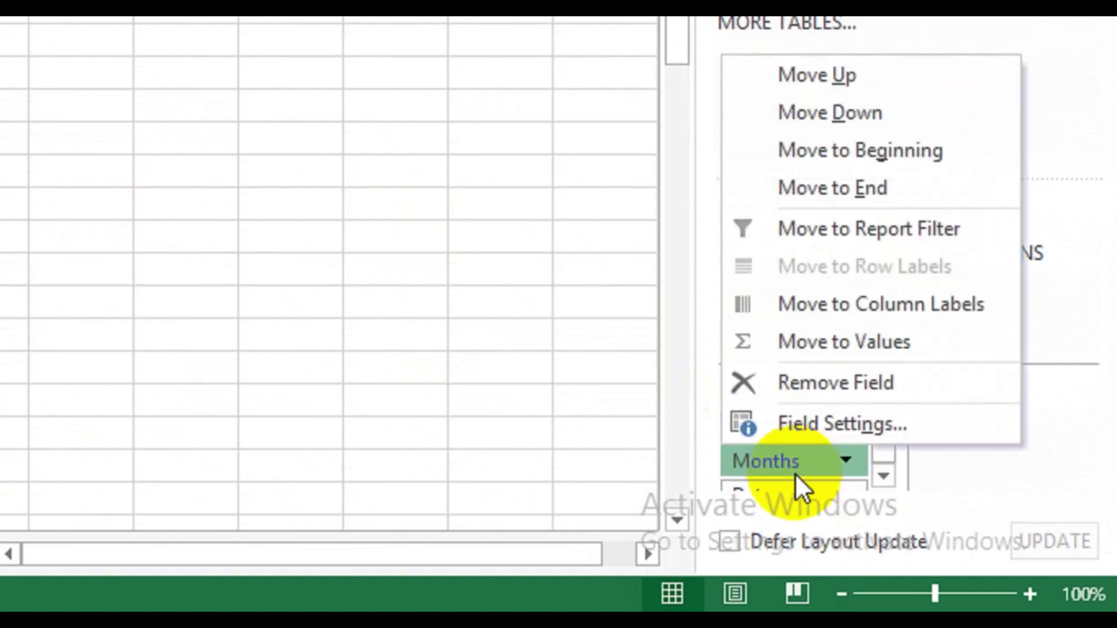
pyautogui.click(799, 461)
pyautogui.click(798, 469)
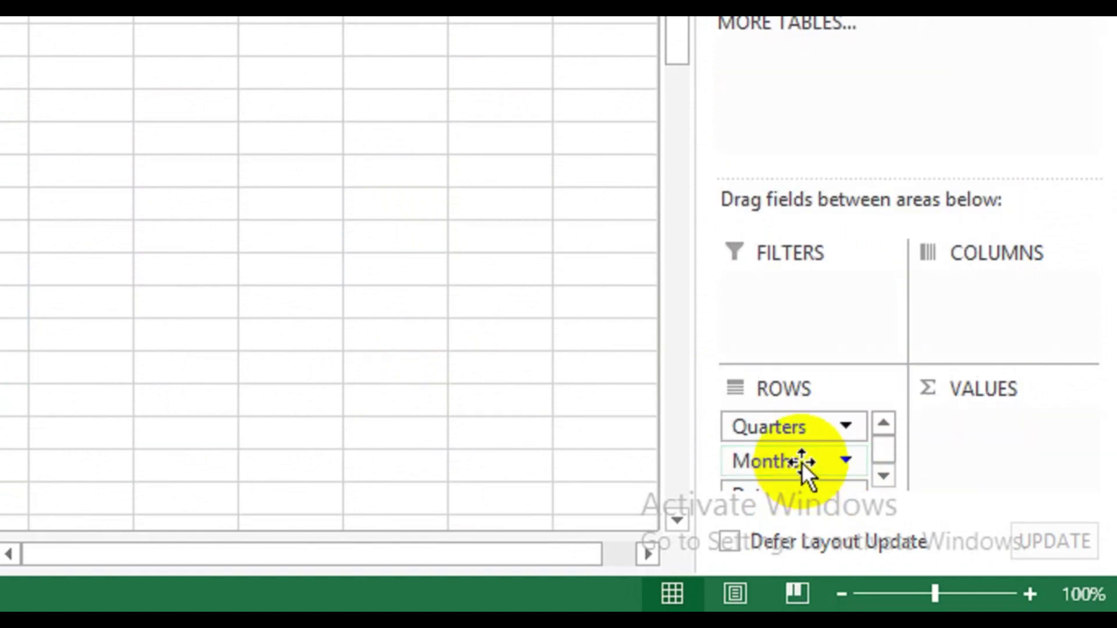
pyautogui.moveTo(802, 463); pyautogui.dragTo(526, 448)
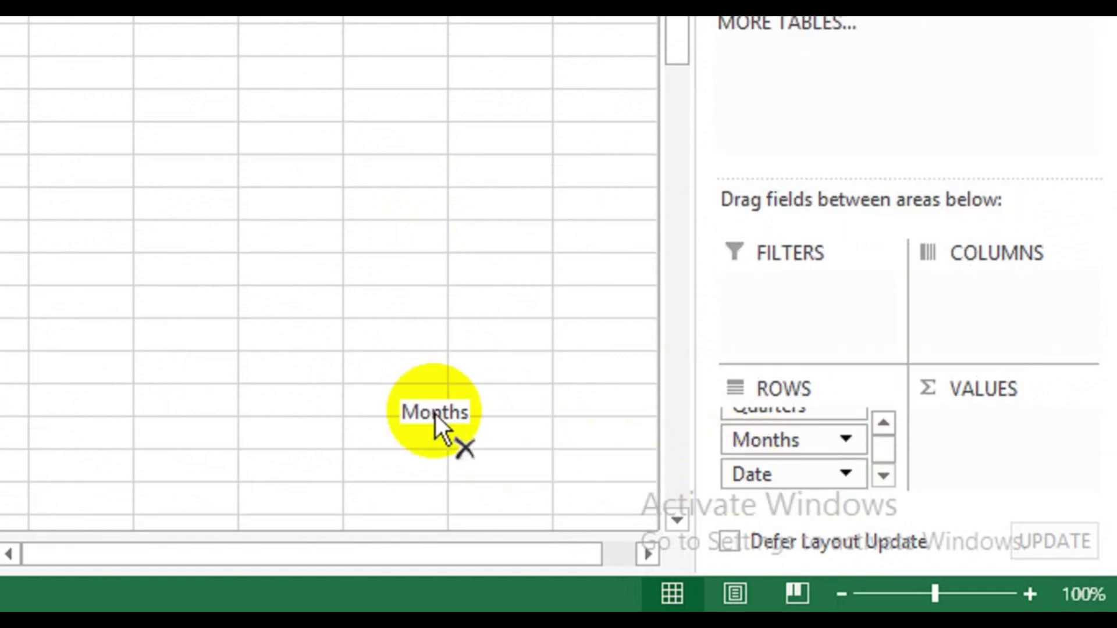
pyautogui.moveTo(435, 414); pyautogui.dragTo(426, 411)
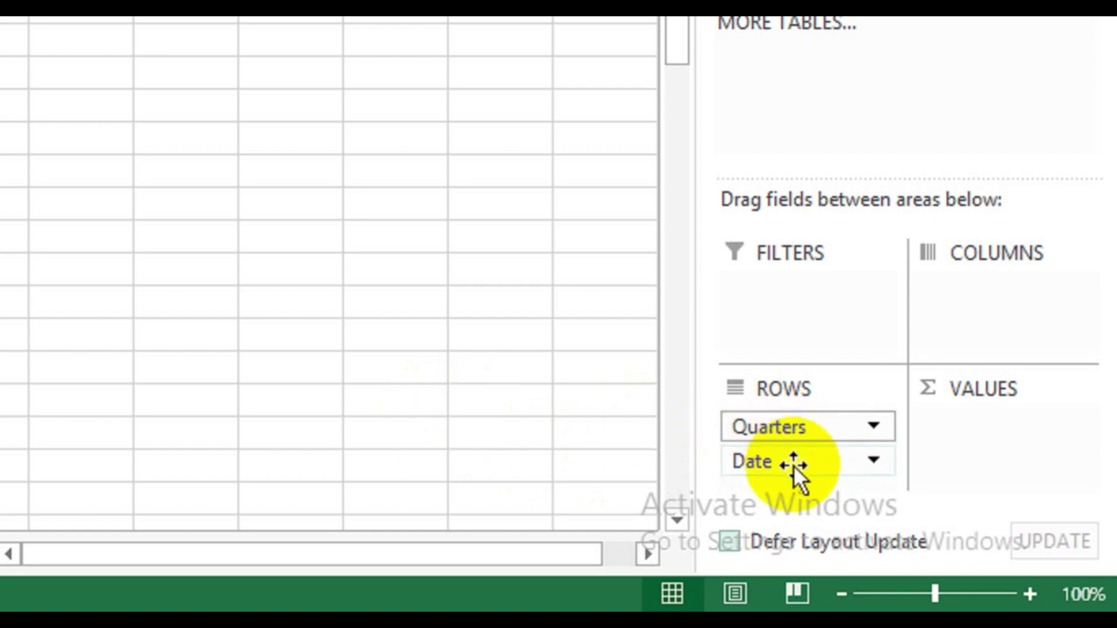
# Remove the Date field from the PivotTable's rows, leaving only Quarters
pyautogui.moveTo(815, 463); pyautogui.dragTo(501, 421)
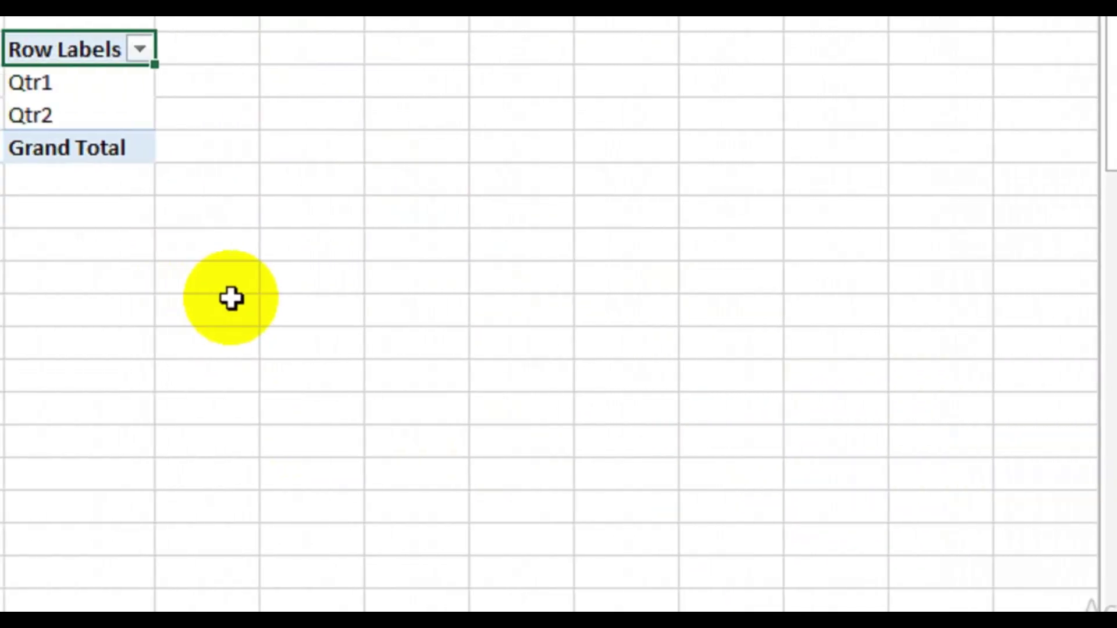
pyautogui.click(231, 298)
pyautogui.click(99, 112)
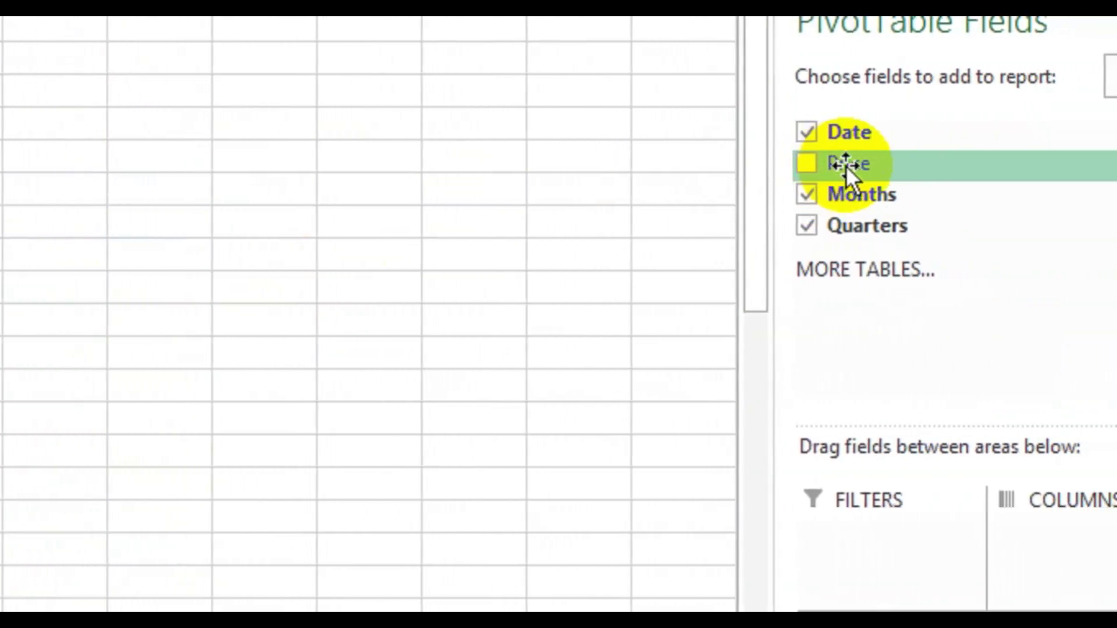
# Add the Price field to the PivotTable's values as a sum and look through the dated rows under each quarter
pyautogui.moveTo(843, 164); pyautogui.dragTo(990, 550)
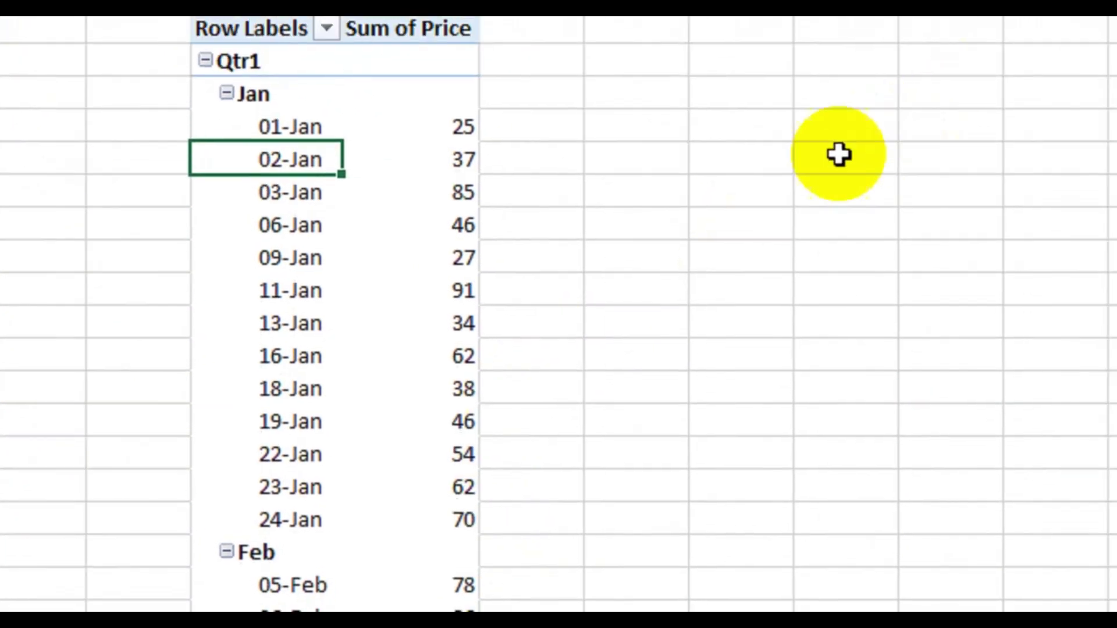
pyautogui.moveTo(927, 150); pyautogui.dragTo(904, 530)
pyautogui.moveTo(823, 495); pyautogui.dragTo(823, 466)
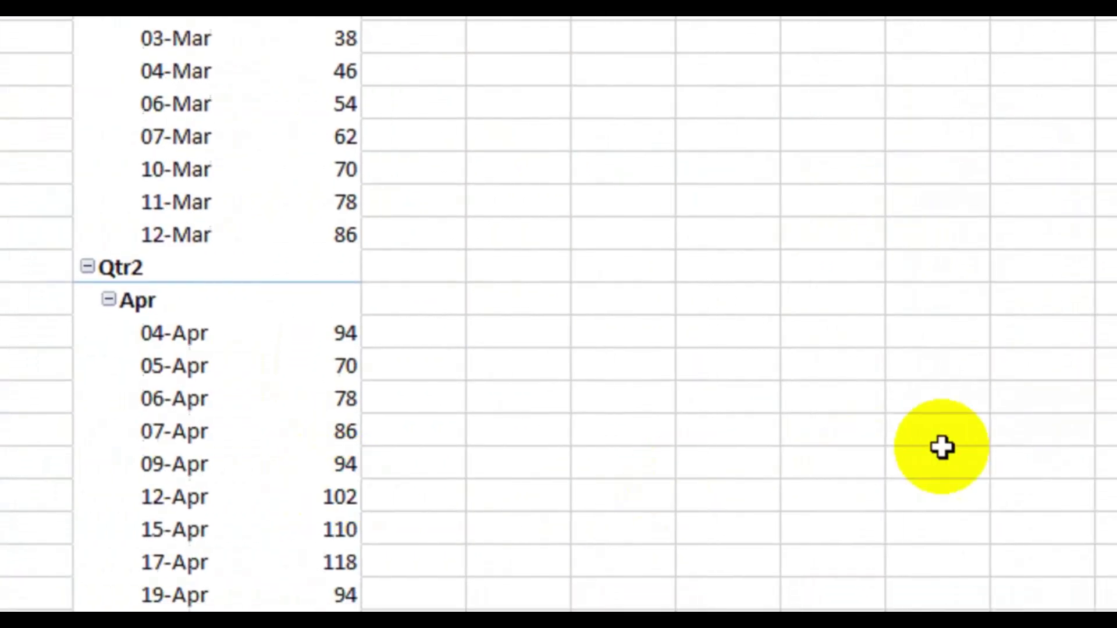
pyautogui.moveTo(888, 426); pyautogui.dragTo(820, 88)
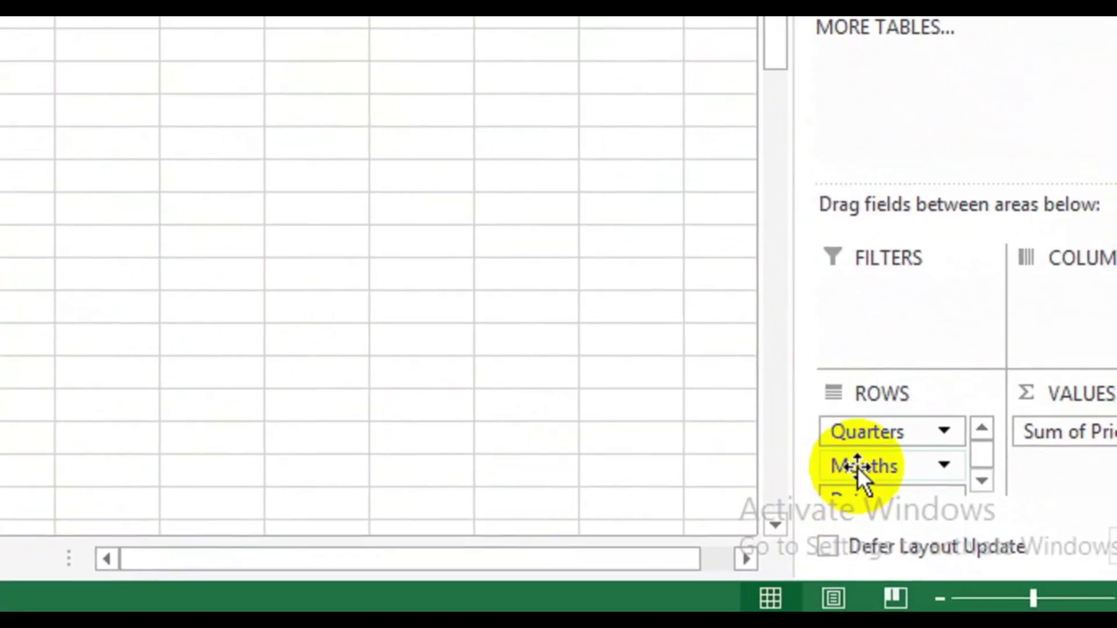
# Remove the Months and Date fields from the PivotTable's rows, keeping only Quarters
pyautogui.moveTo(907, 502); pyautogui.dragTo(799, 506)
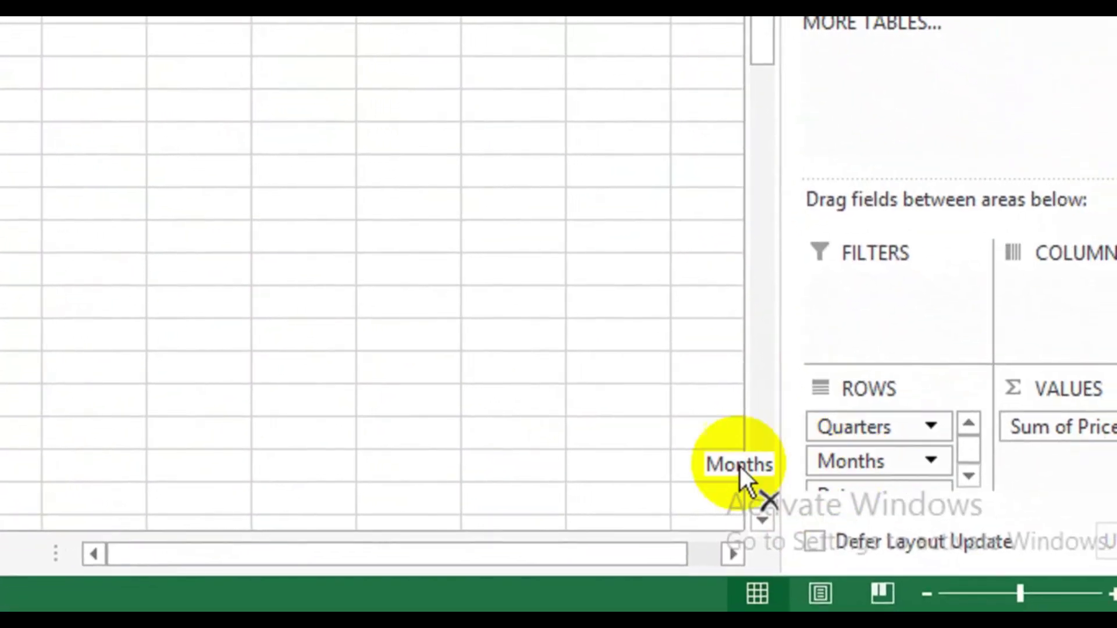
pyautogui.moveTo(531, 449); pyautogui.dragTo(530, 448)
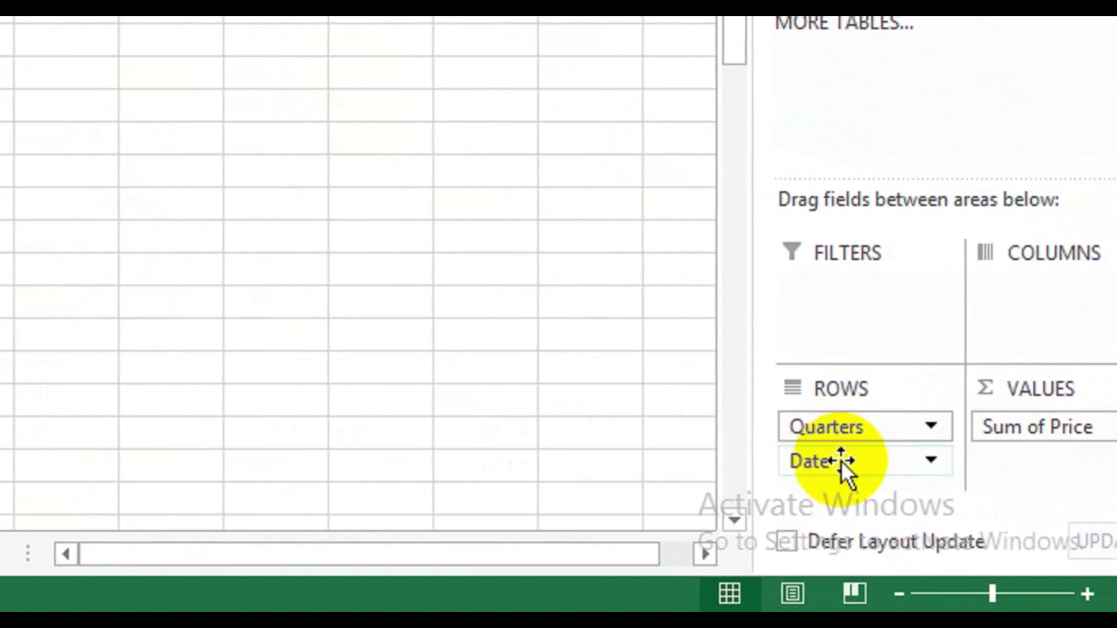
pyautogui.moveTo(839, 460); pyautogui.dragTo(532, 417)
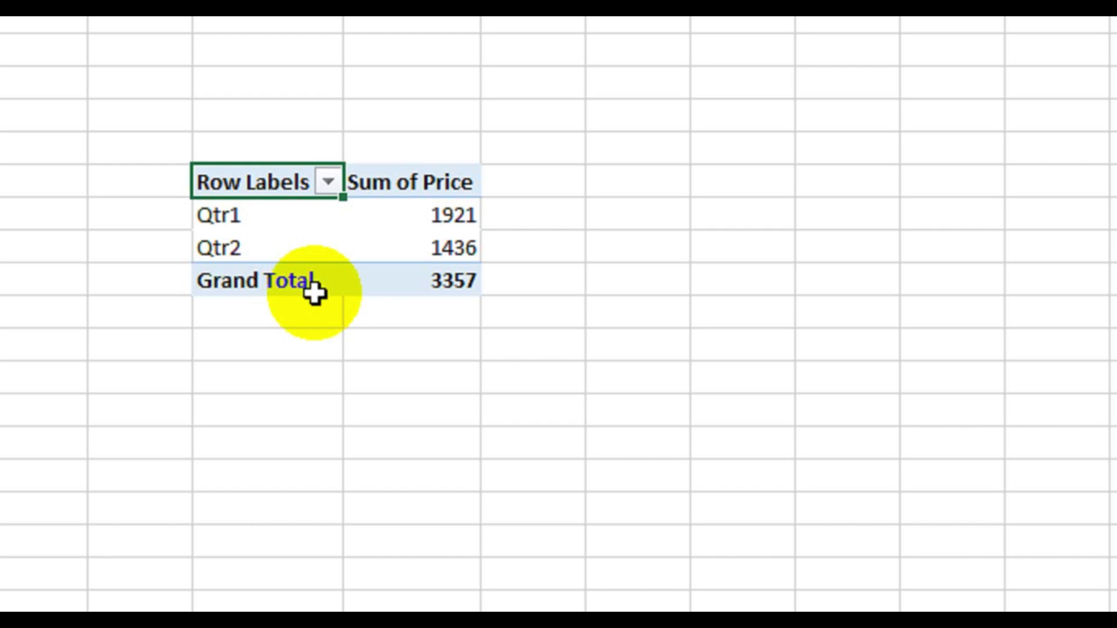
# Check the Price sums for Qtr1 and Qtr2 and summarize the Price values by Average
pyautogui.click(268, 215)
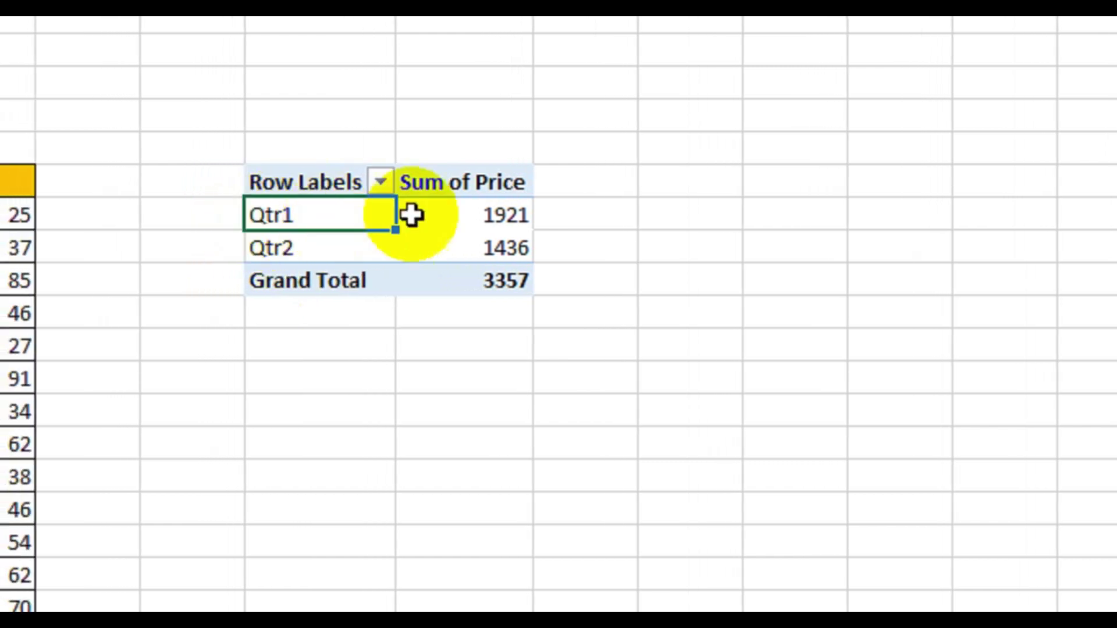
pyautogui.click(421, 215)
pyautogui.click(379, 245)
pyautogui.click(444, 249)
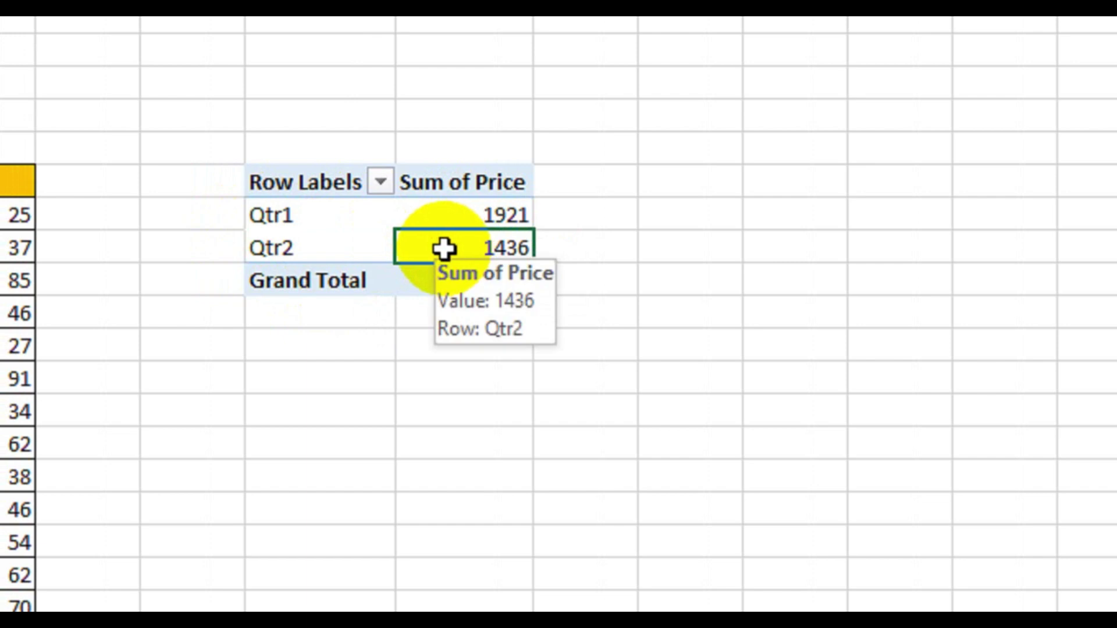
pyautogui.rightClick(455, 217)
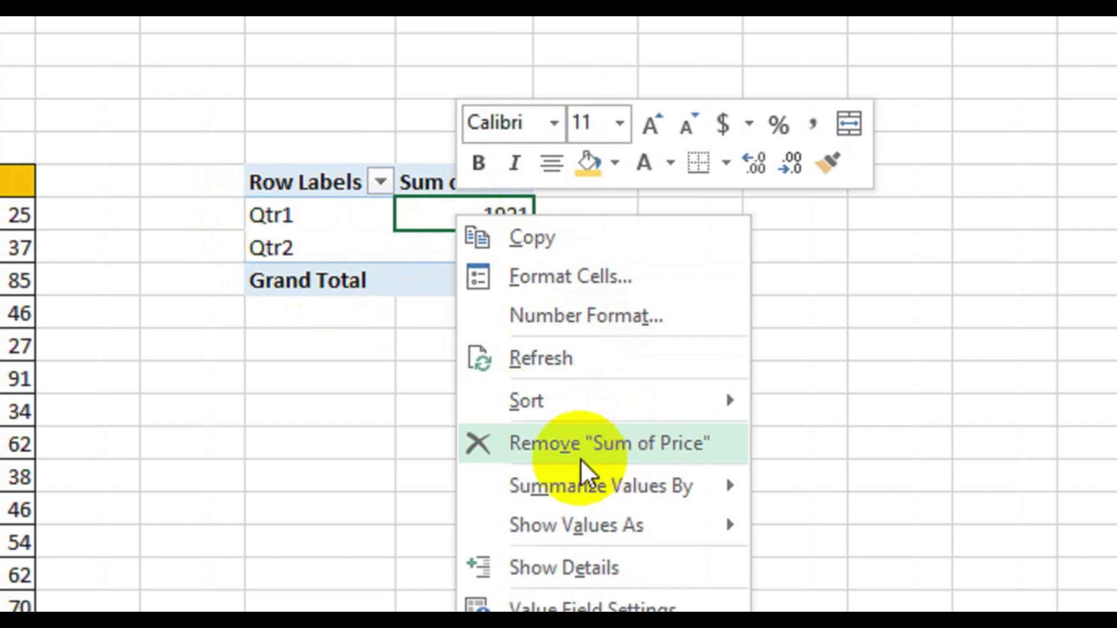
pyautogui.moveTo(568, 485)
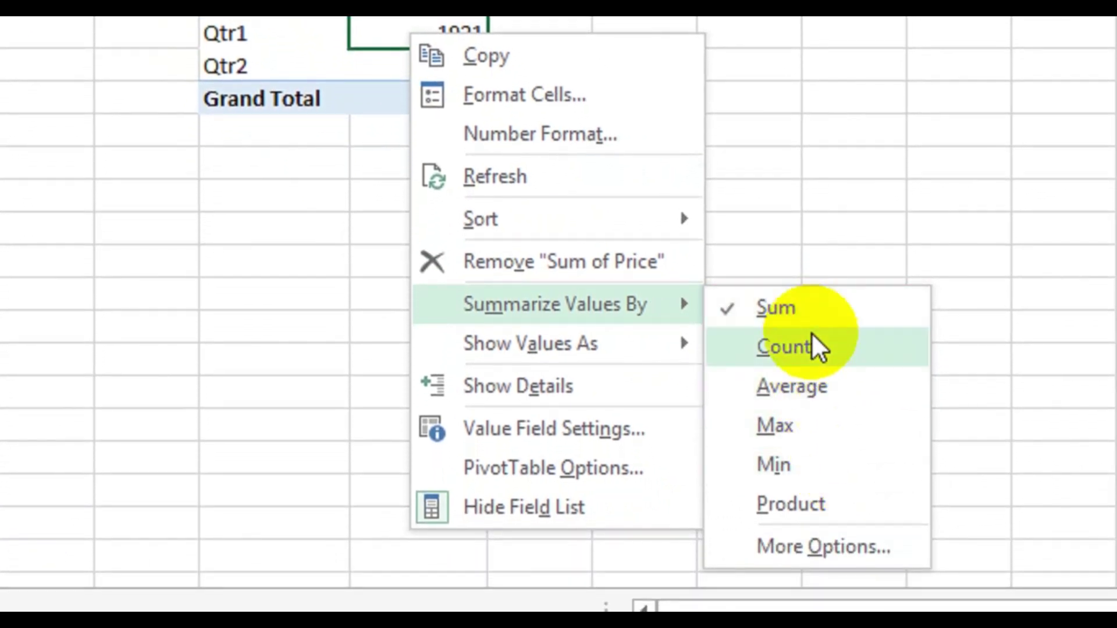
pyautogui.click(821, 400)
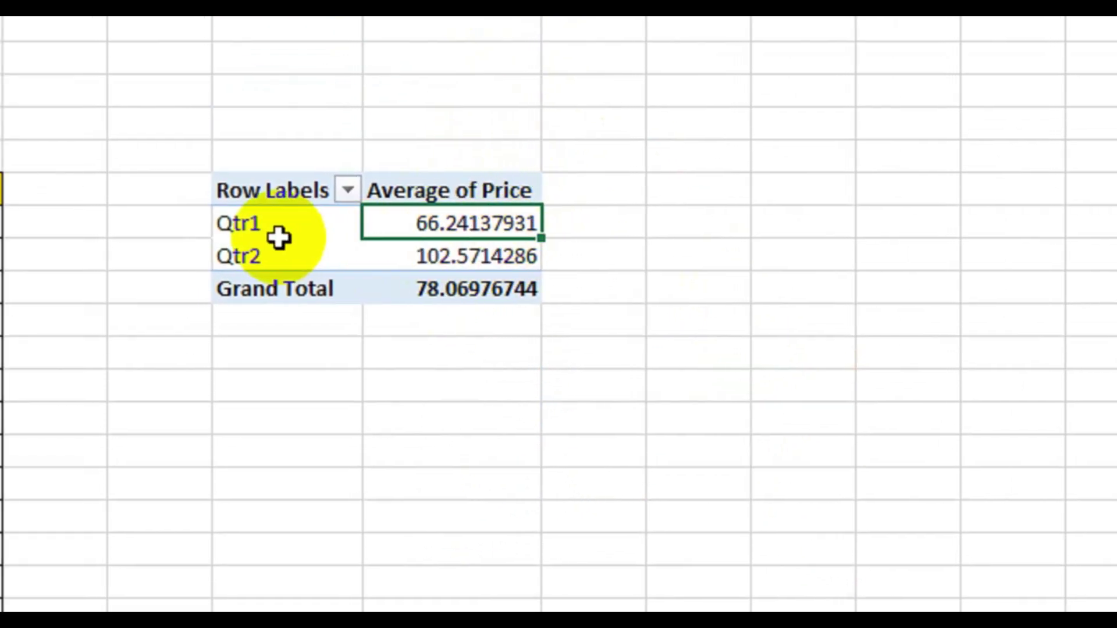
pyautogui.click(267, 256)
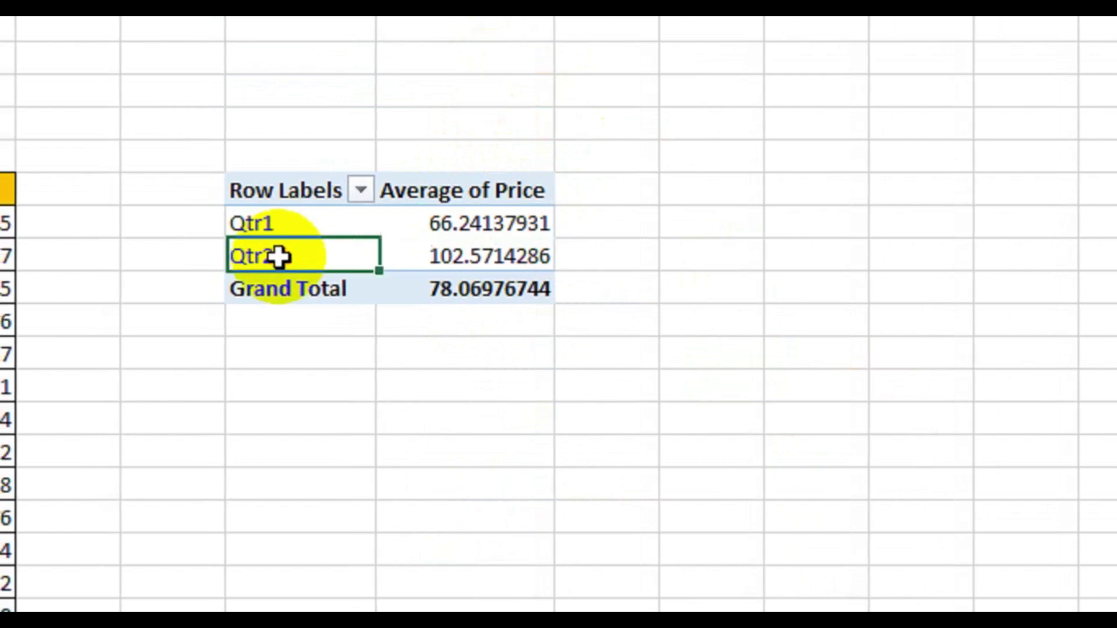
pyautogui.click(433, 252)
# Set the number format of the Average of Price values to Currency with 1 decimal place and the $ symbol
pyautogui.click(483, 234)
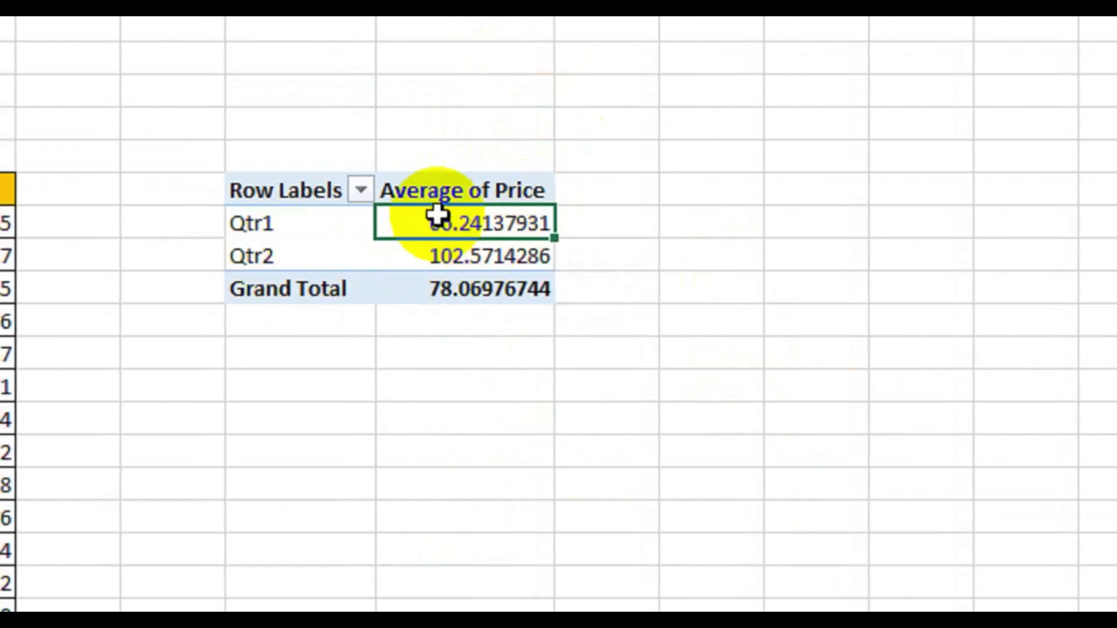
pyautogui.rightClick(492, 236)
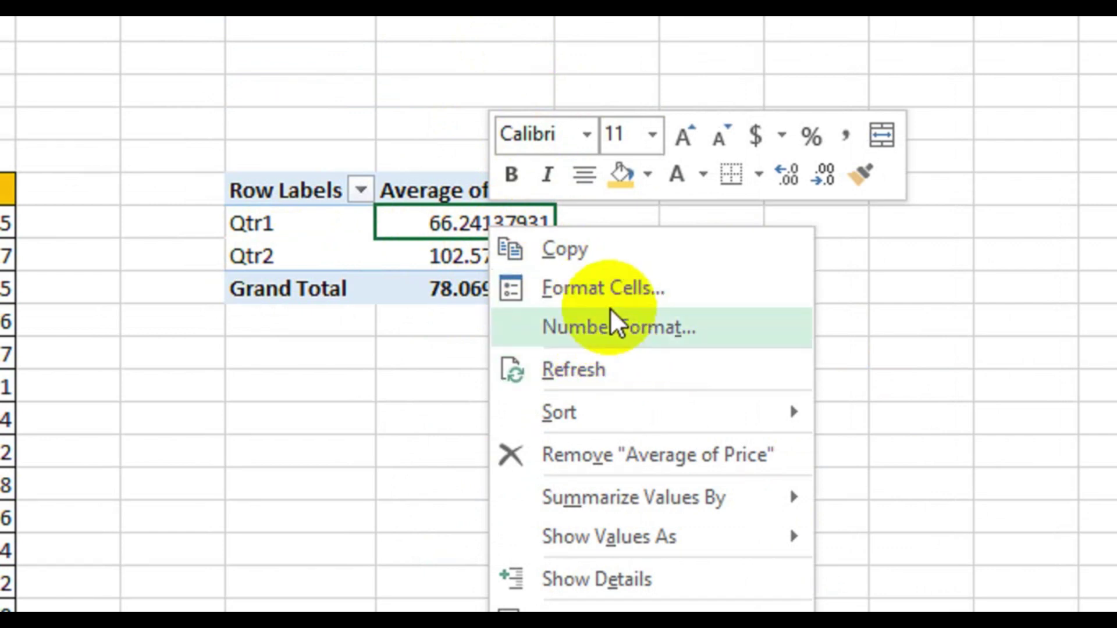
pyautogui.click(635, 335)
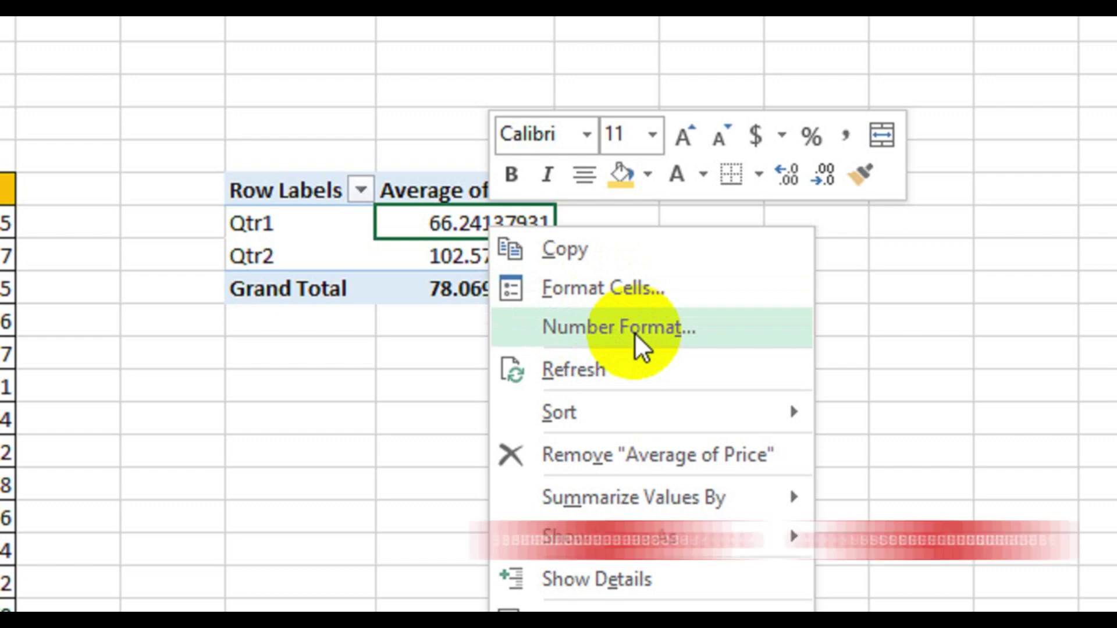
pyautogui.moveTo(433, 100); pyautogui.dragTo(620, 166)
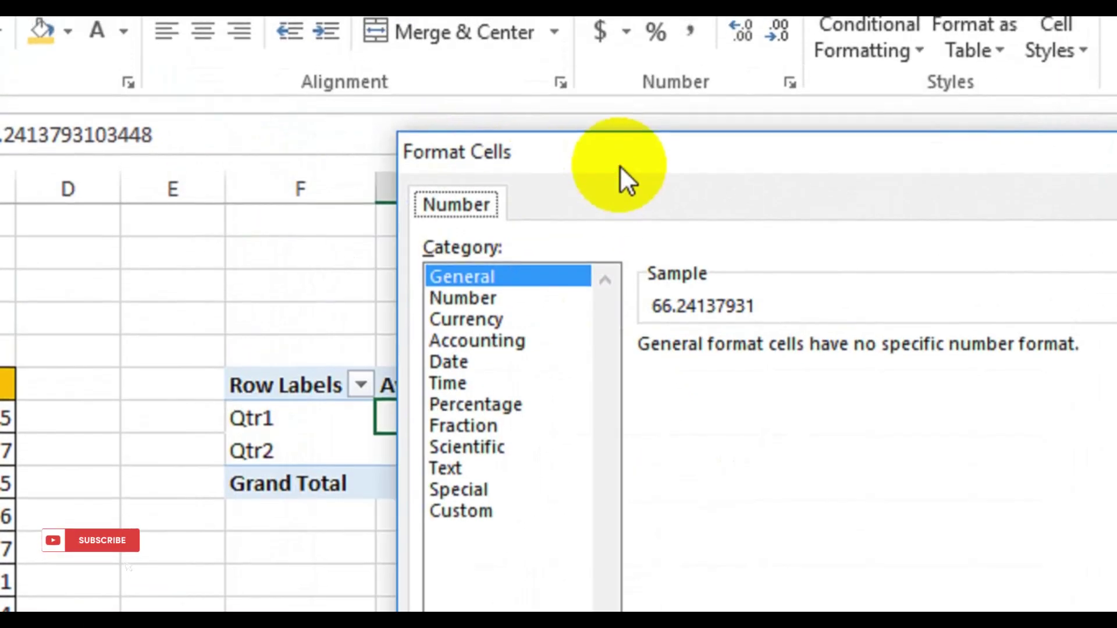
pyautogui.click(485, 320)
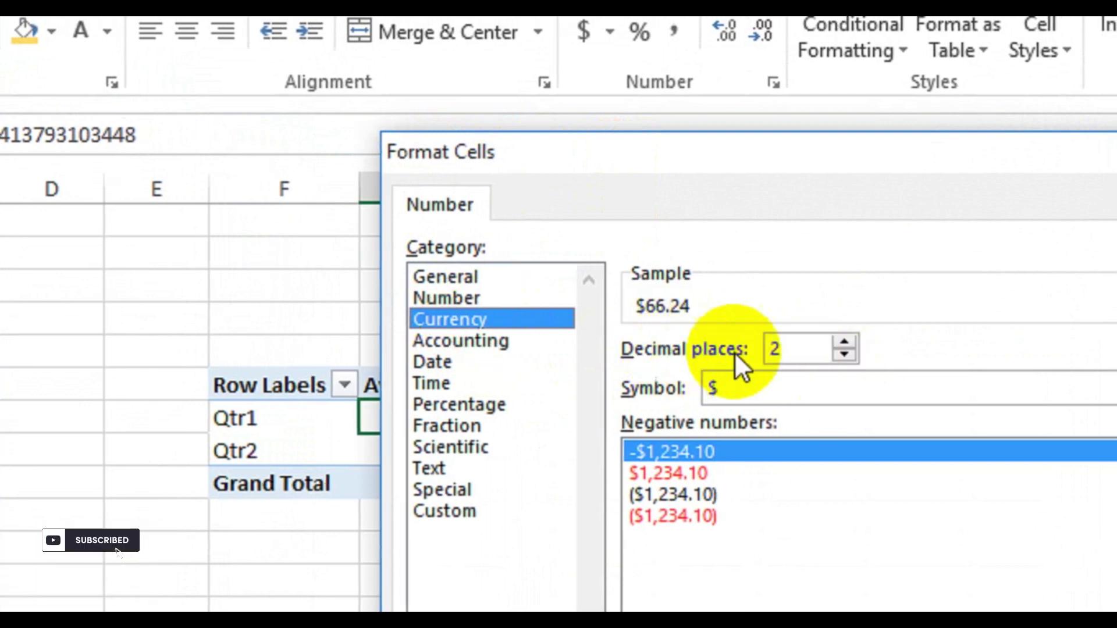
pyautogui.click(844, 354)
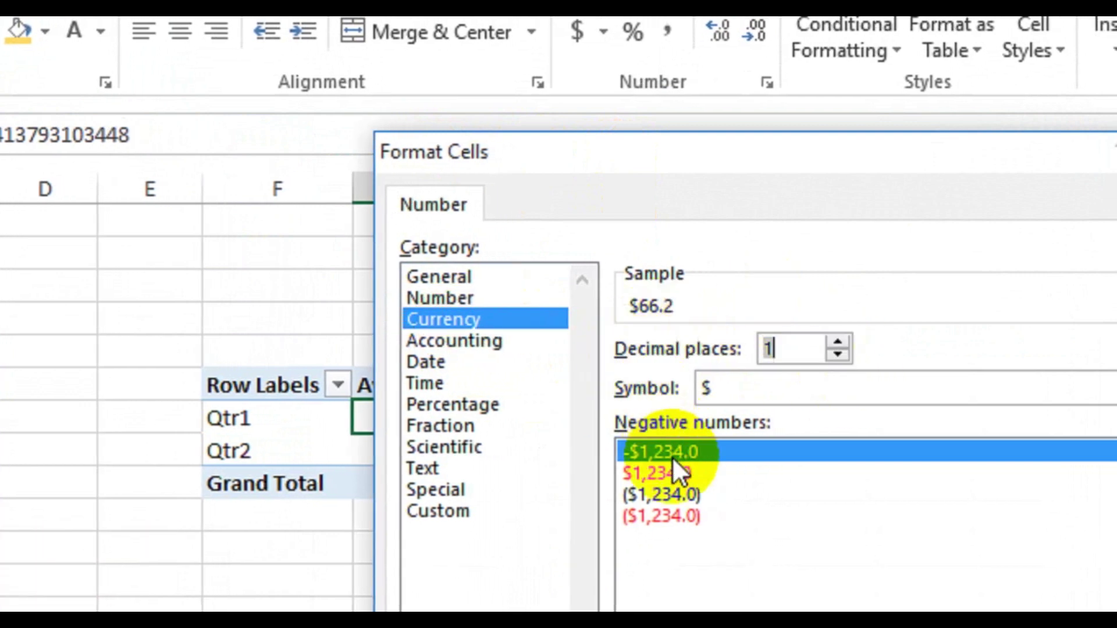
pyautogui.moveTo(593, 167); pyautogui.dragTo(710, 163)
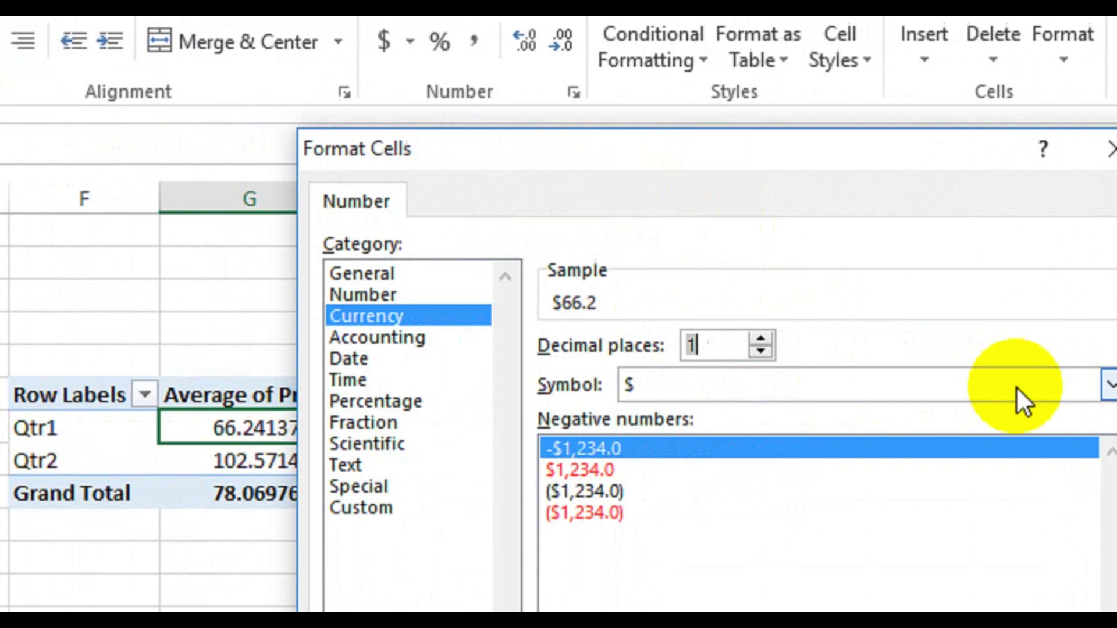
pyautogui.click(1109, 385)
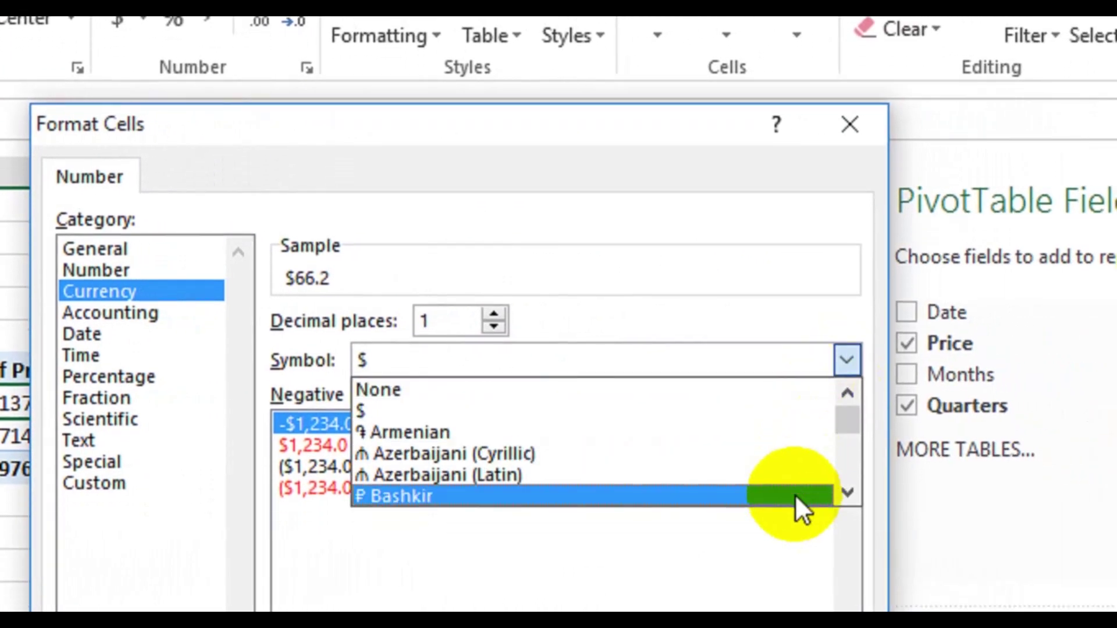
pyautogui.click(629, 602)
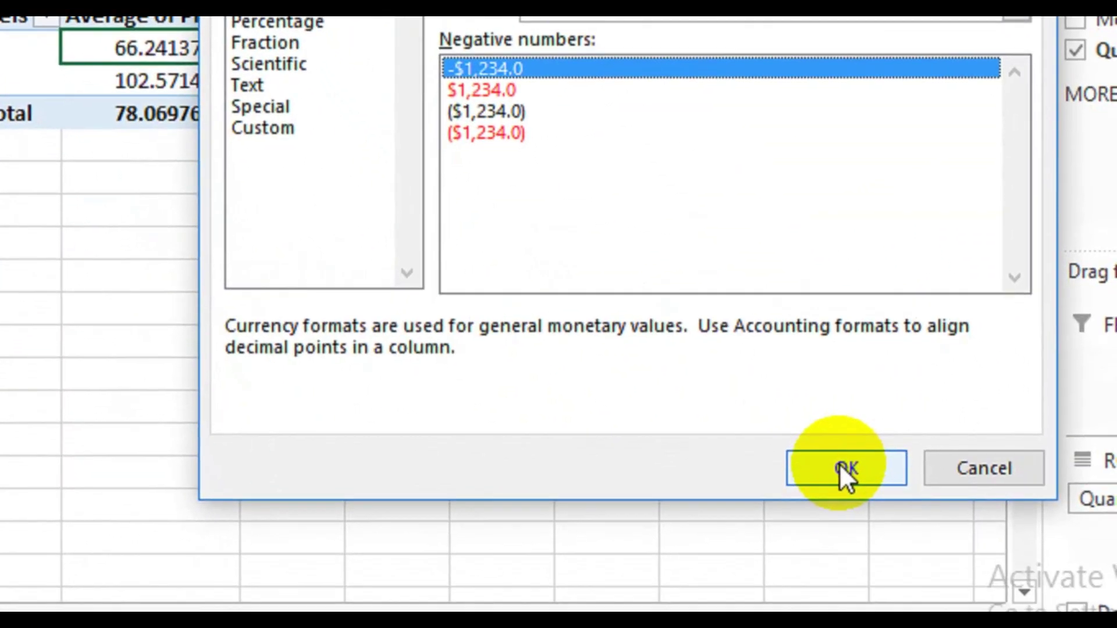
pyautogui.click(842, 471)
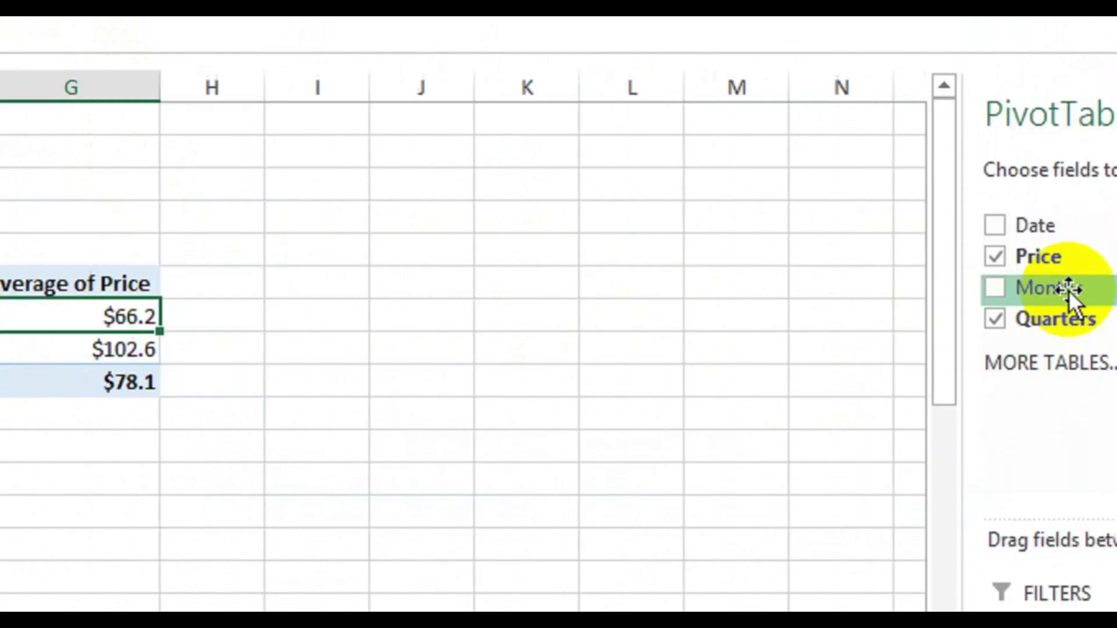
# Add the Price field to the PivotTable's values again as Sum of Price and check the Qtr1 row
pyautogui.moveTo(839, 256); pyautogui.dragTo(981, 519)
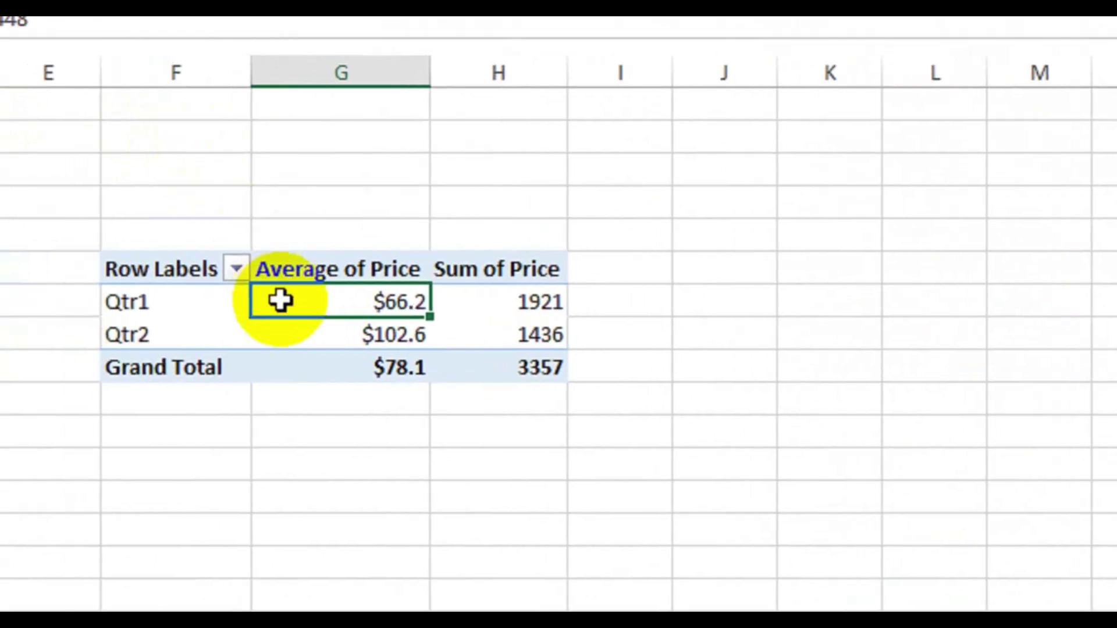
pyautogui.click(278, 310)
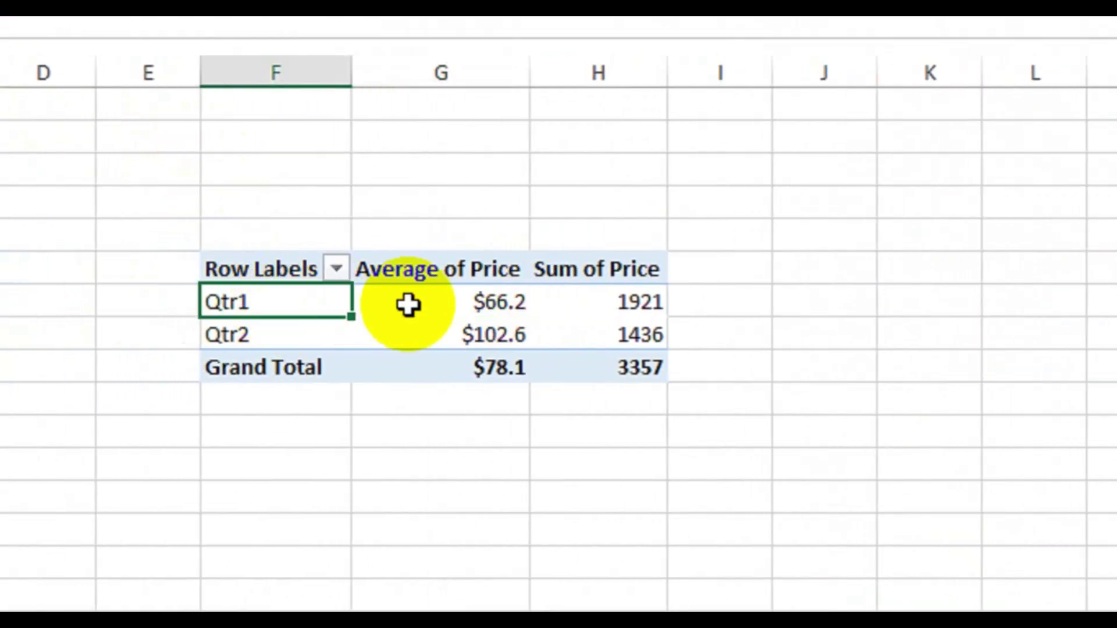
pyautogui.click(405, 302)
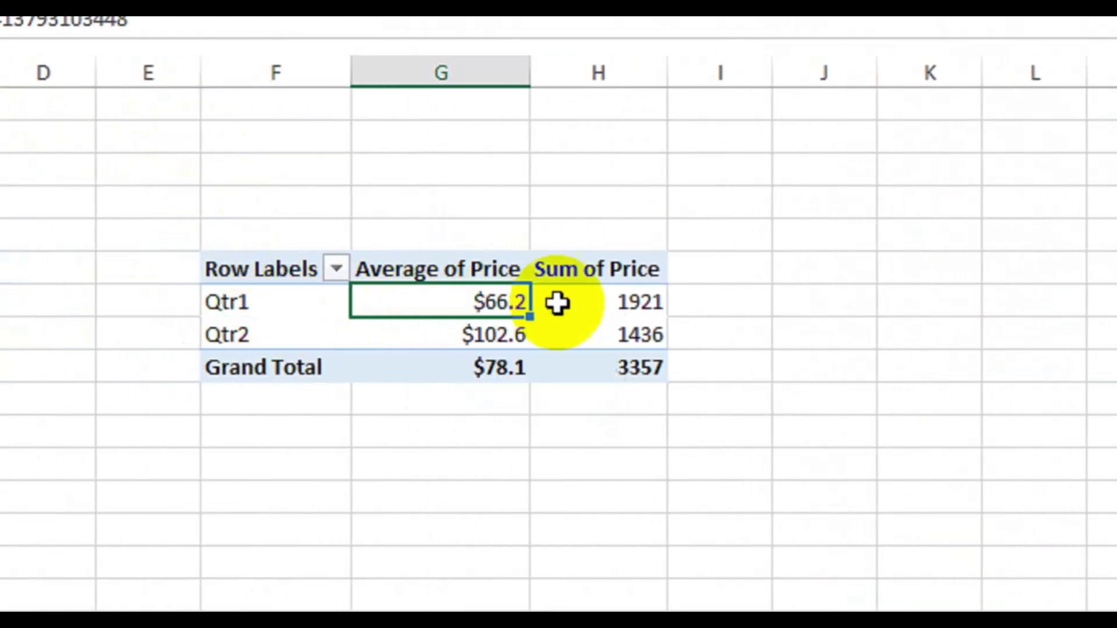
pyautogui.click(597, 302)
pyautogui.moveTo(653, 369)
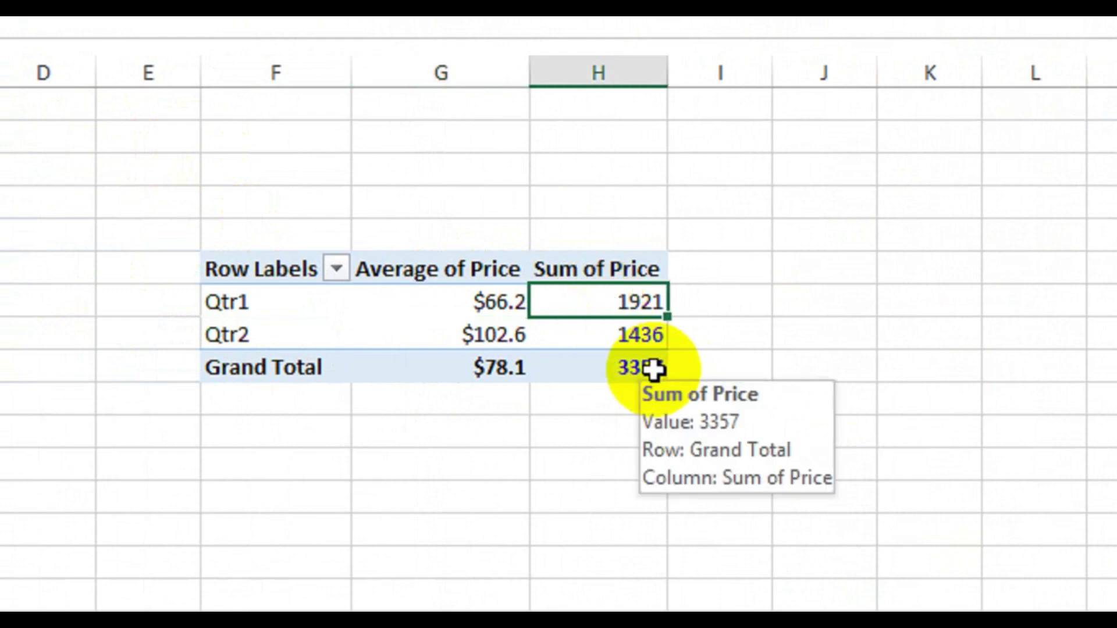
# Review the average and sum of Price for the quarters and the Grand Total row
pyautogui.click(299, 340)
pyautogui.click(500, 339)
pyautogui.click(587, 339)
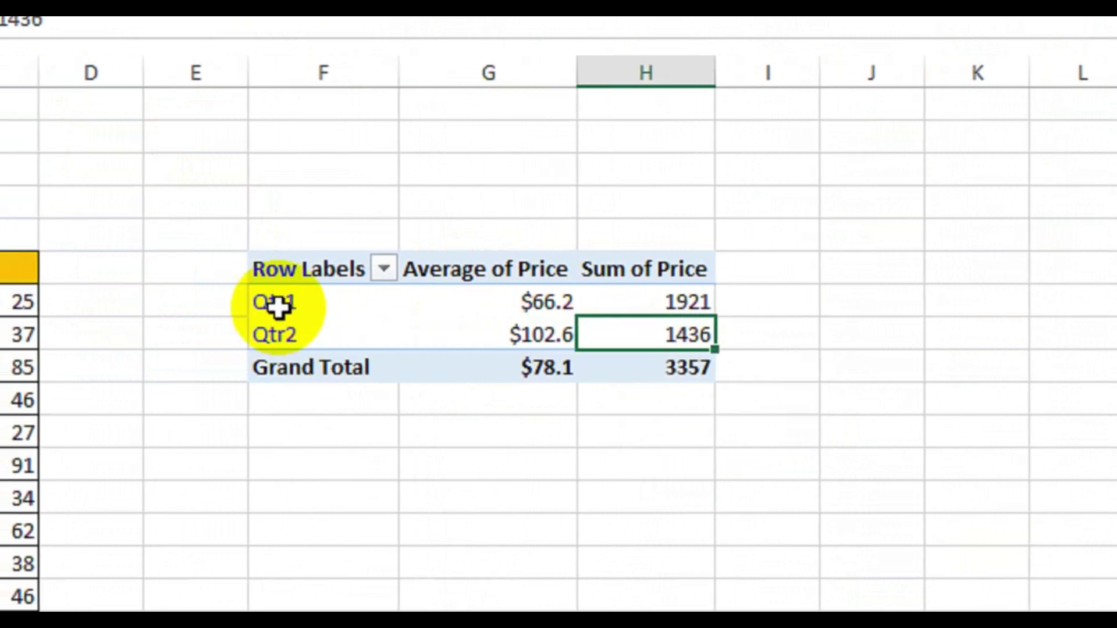
pyautogui.moveTo(278, 307); pyautogui.dragTo(605, 325)
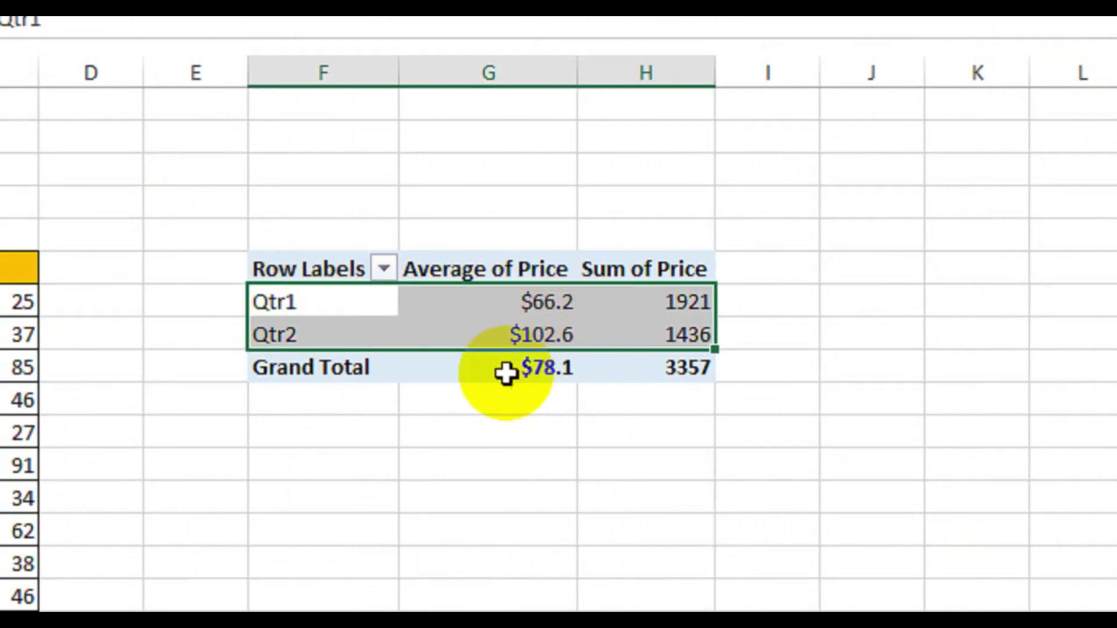
pyautogui.click(488, 373)
pyautogui.click(630, 369)
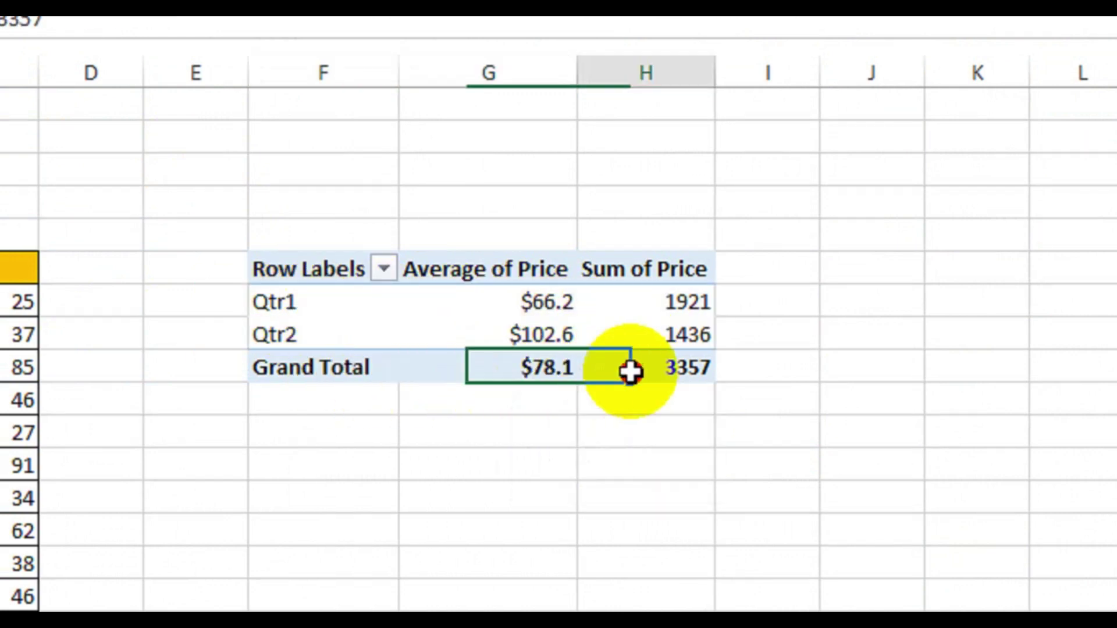
pyautogui.click(481, 369)
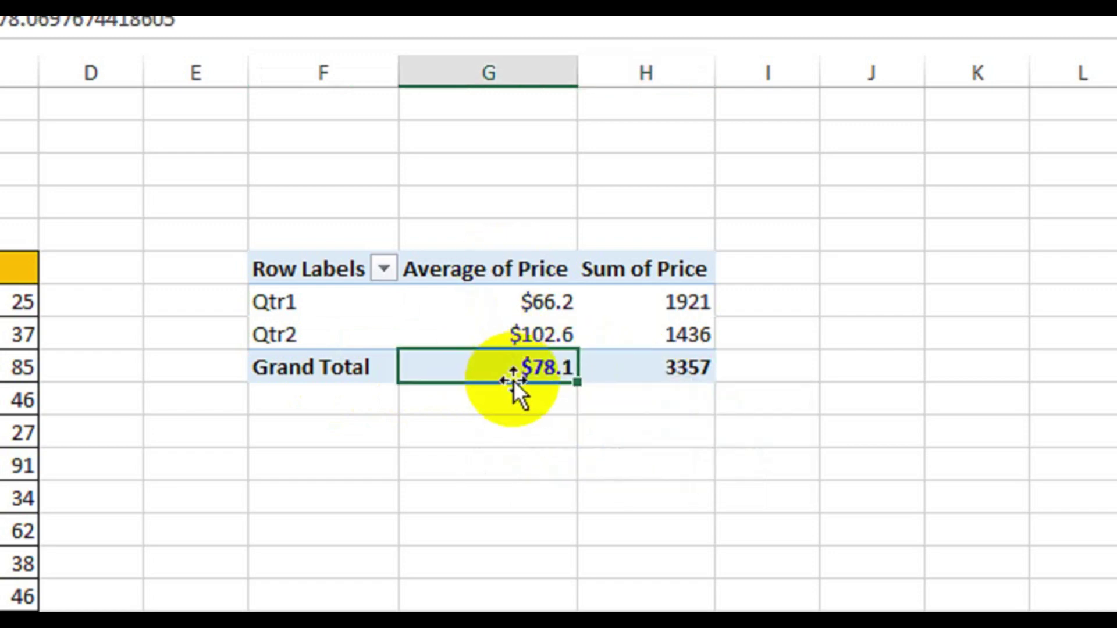
pyautogui.click(650, 379)
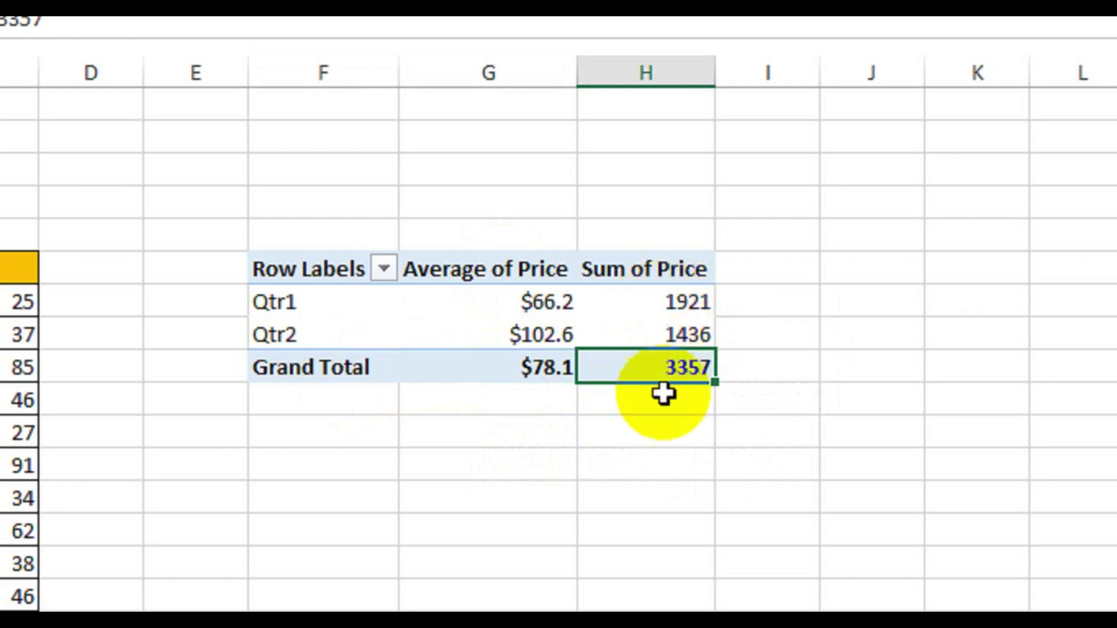
pyautogui.click(204, 463)
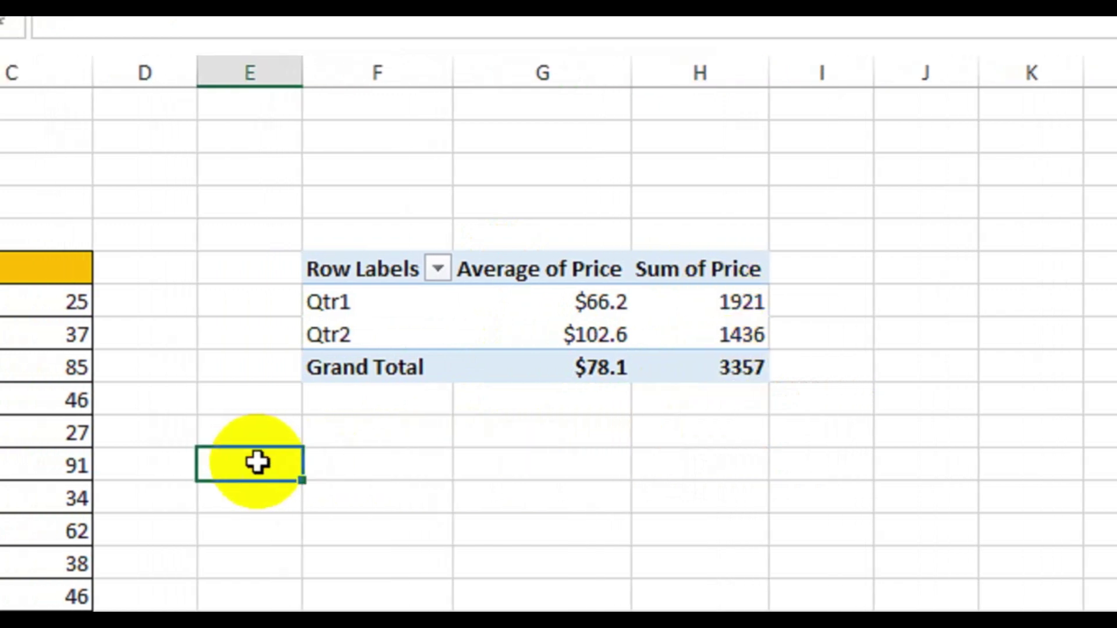